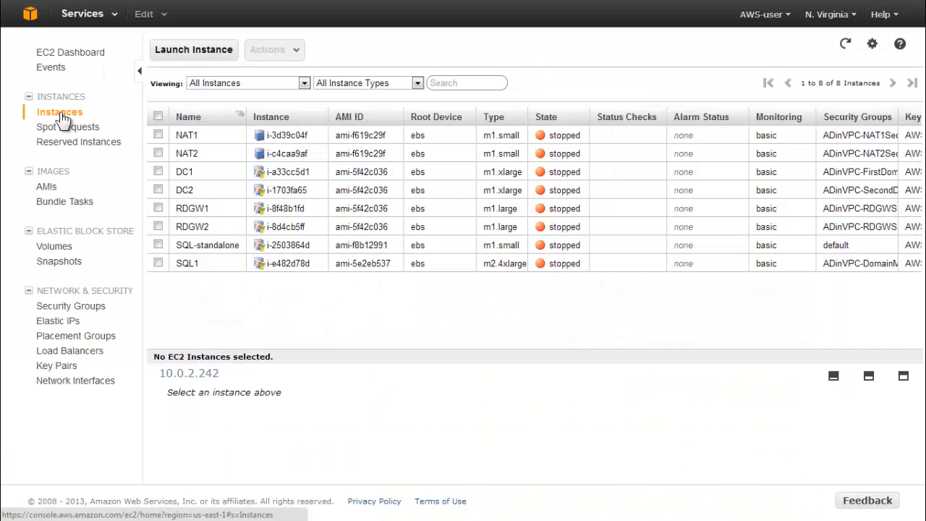
Step: Begin a Quick Launch of a Microsoft Windows Server 2008 R2 Base instance and continue to review
click(186, 56)
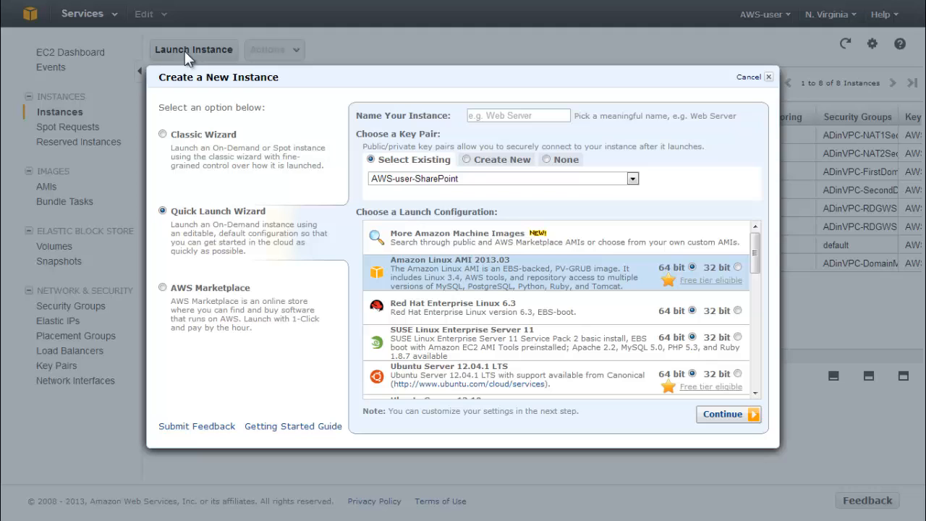
drag(754, 253, 778, 347)
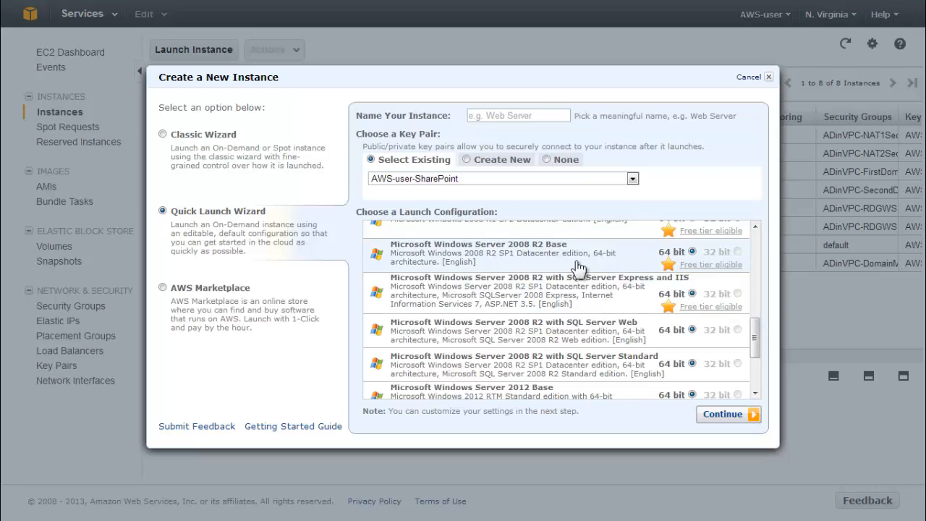
click(485, 253)
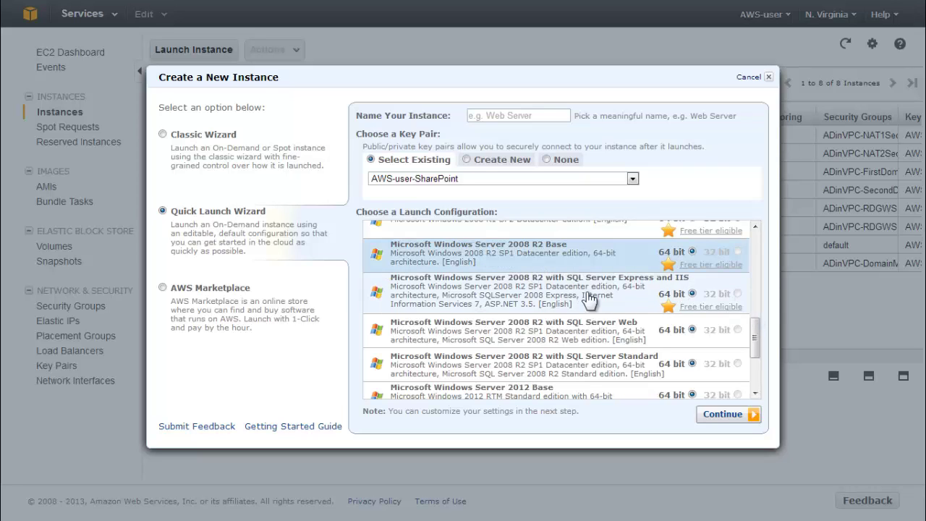
click(726, 416)
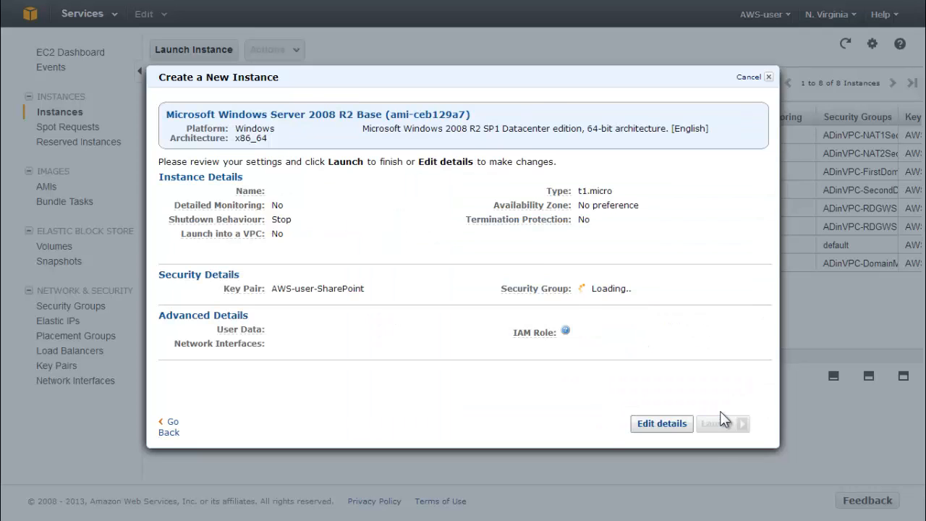
Step: Name the instance APP-standalone, set its type to m1.small, save the details and launch it
click(658, 423)
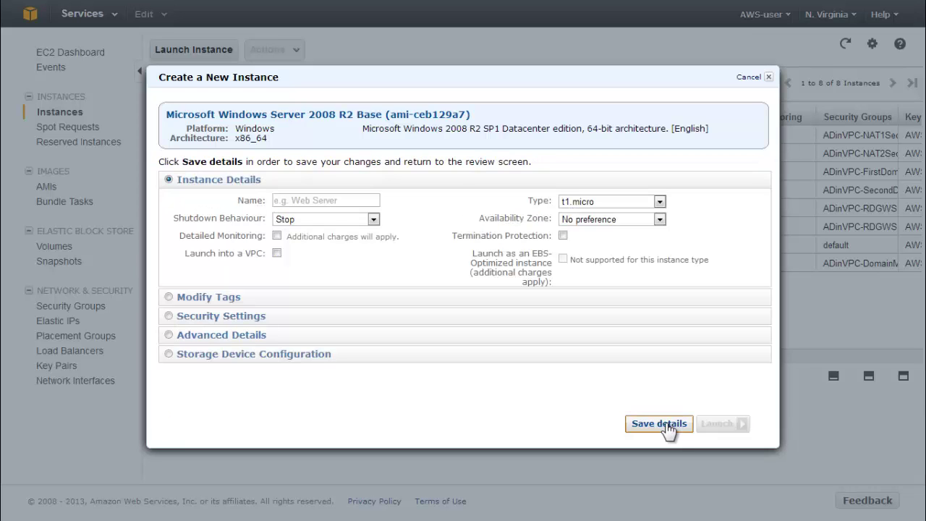
click(305, 200)
text(APP-standalone)
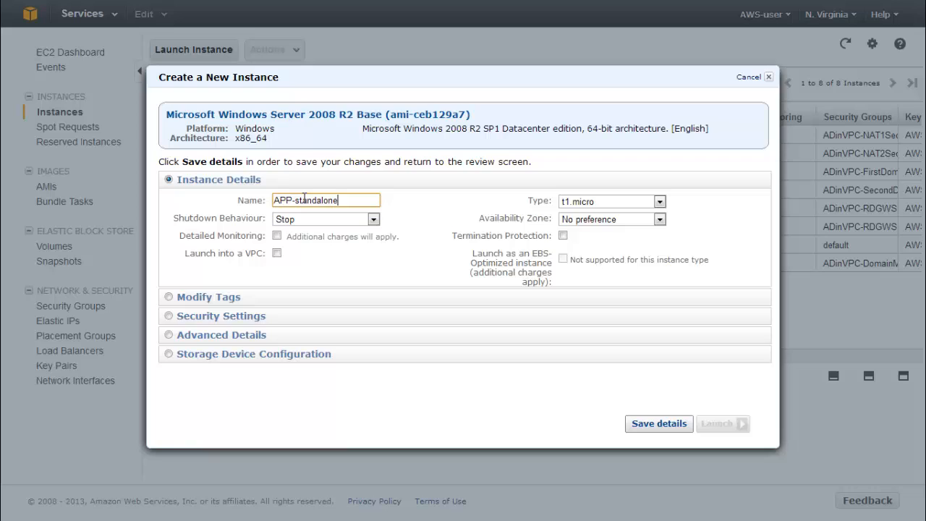
click(660, 203)
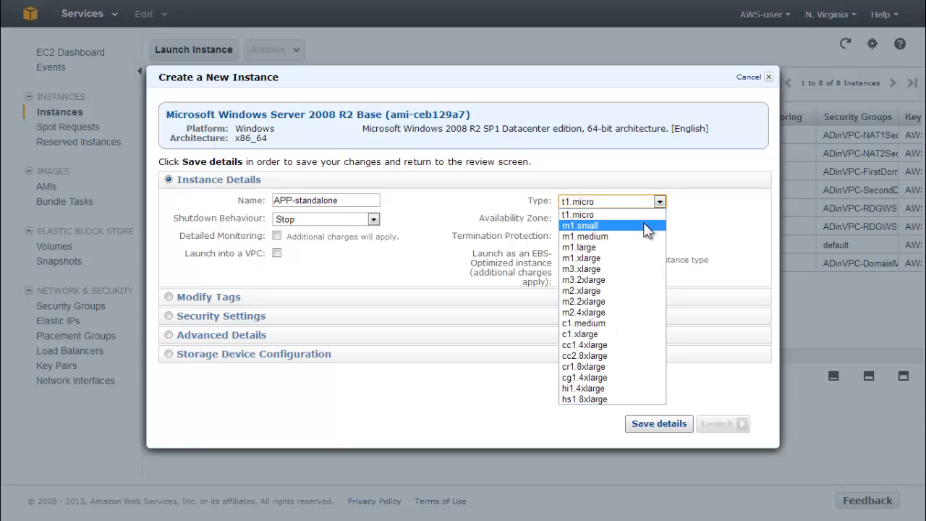
click(648, 225)
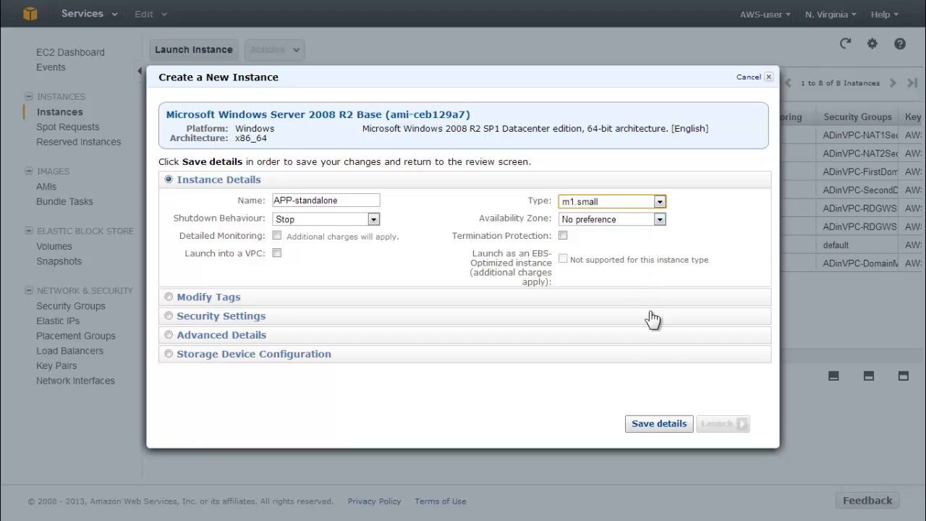
click(658, 423)
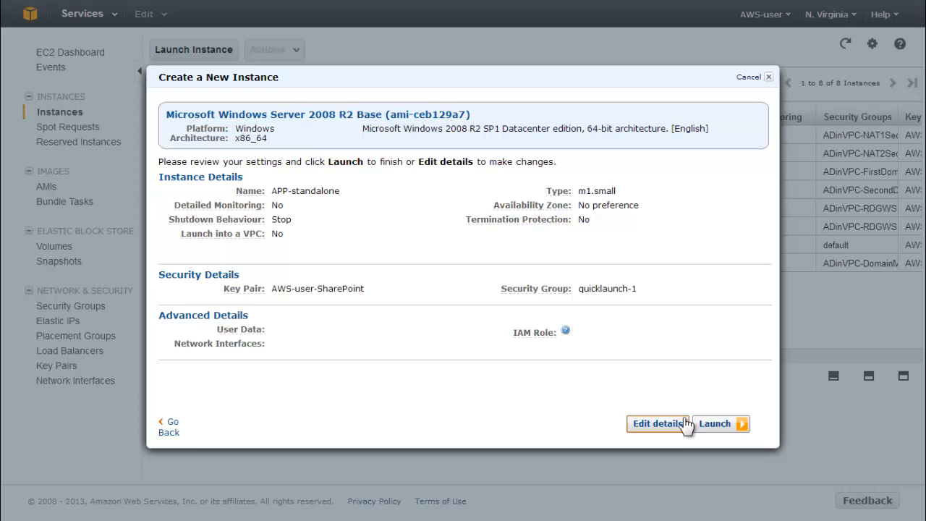
click(720, 424)
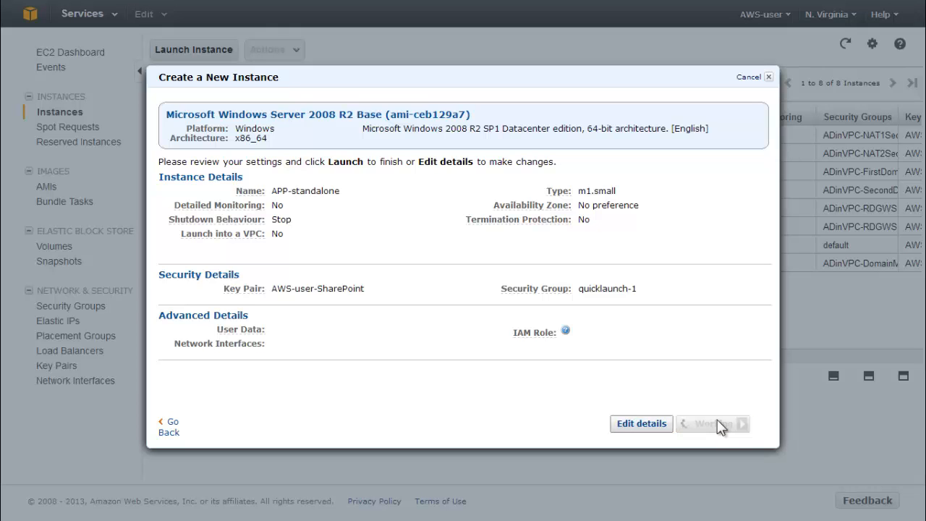
Step: Select APP-standalone in the instances list and enlarge its details panel
click(732, 411)
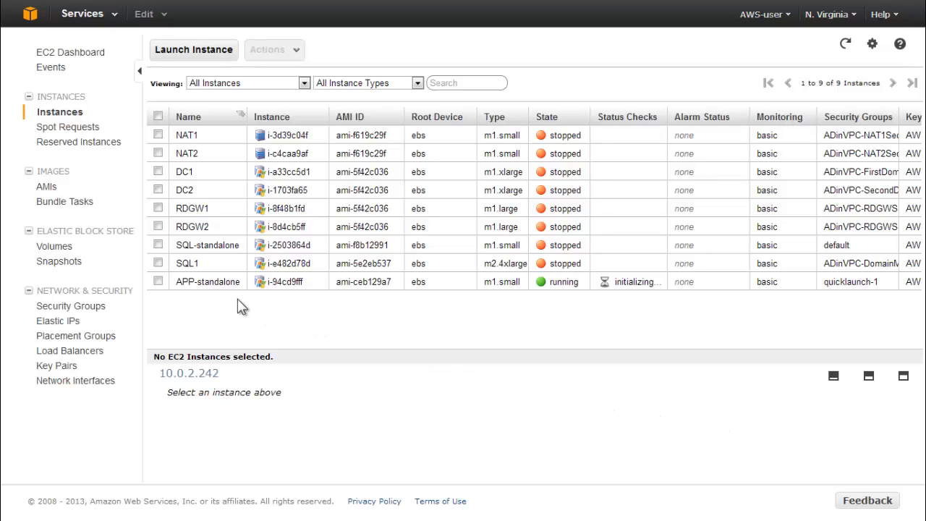
click(158, 281)
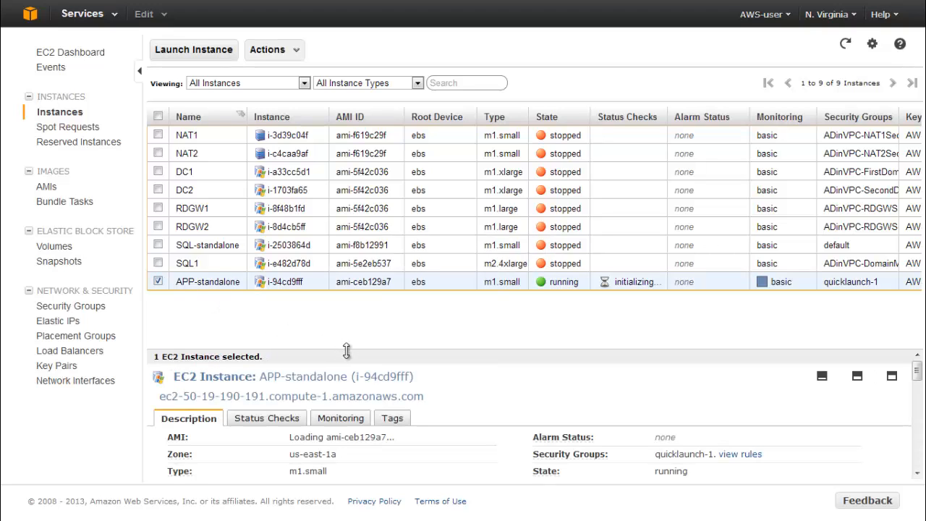
drag(351, 354, 345, 307)
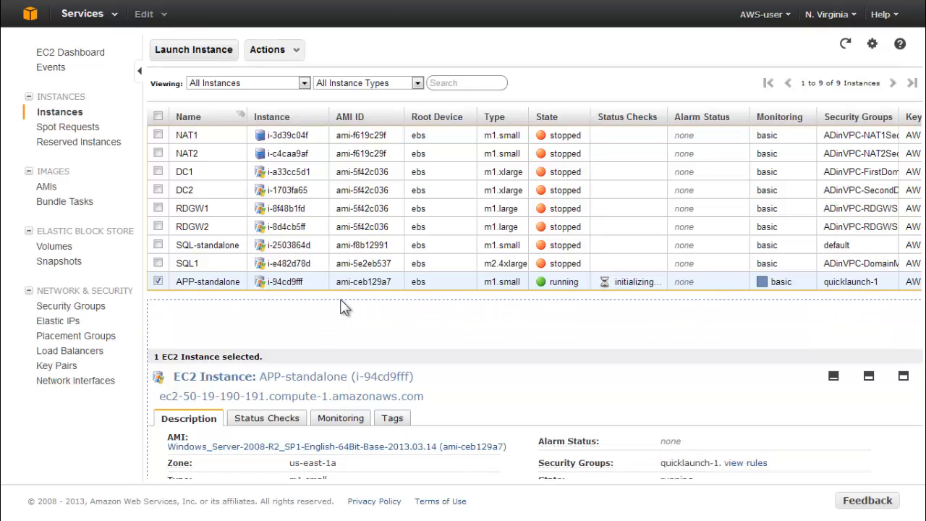
drag(345, 307, 345, 307)
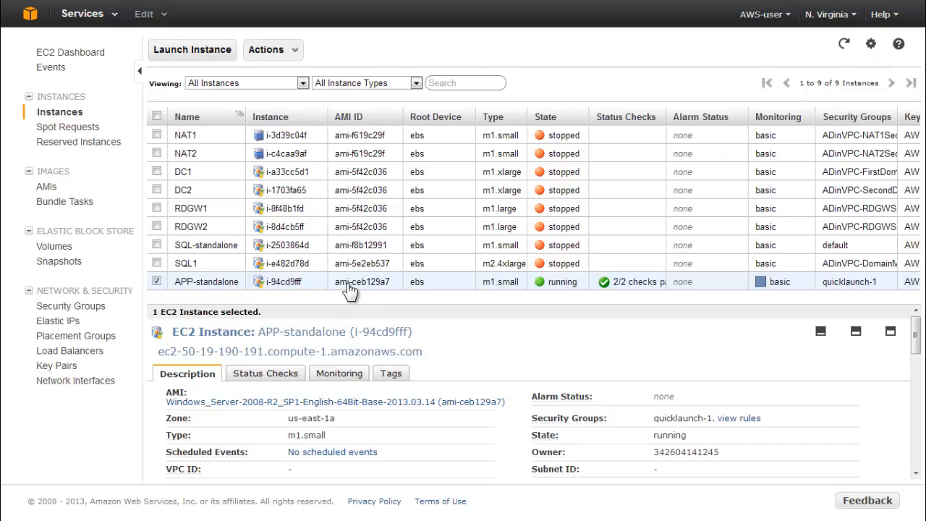
Step: Decrypt APP-standalone's Administrator password using the AWS-user-SharePoint.pem key
right_click(350, 281)
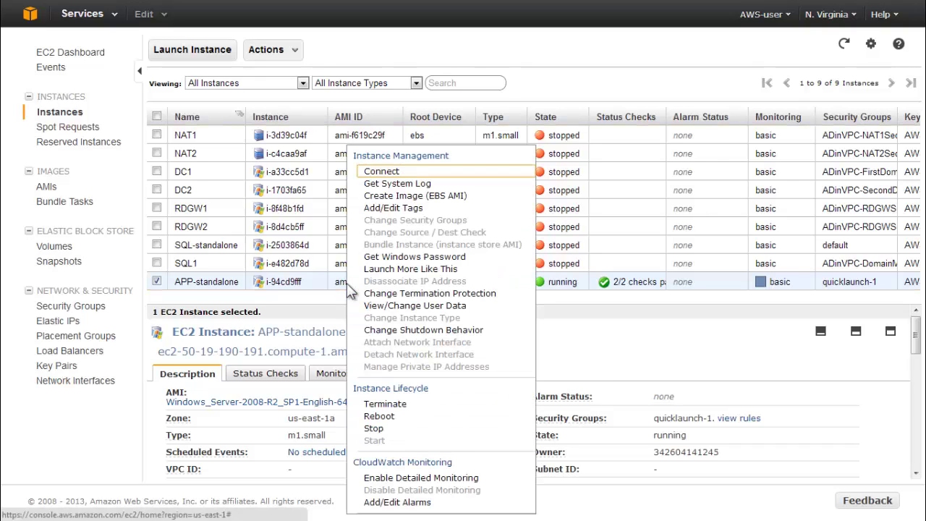
click(383, 171)
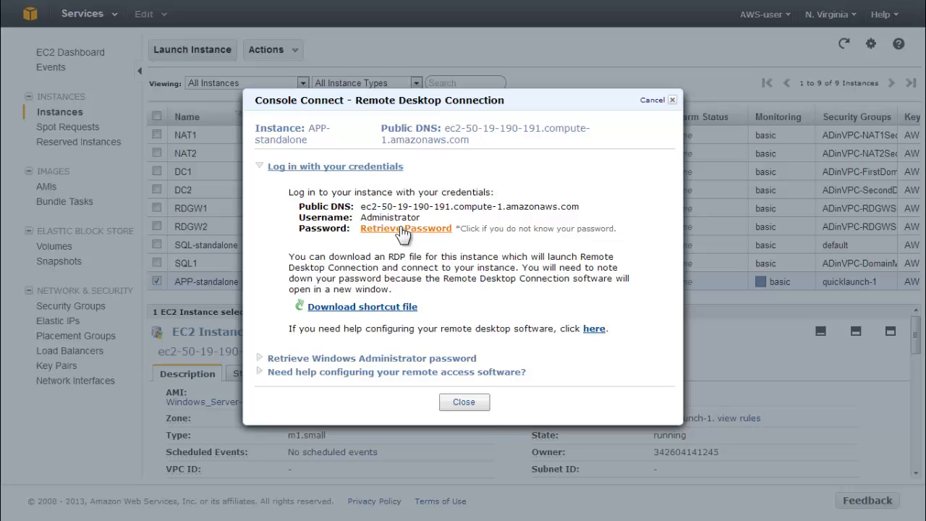
click(406, 228)
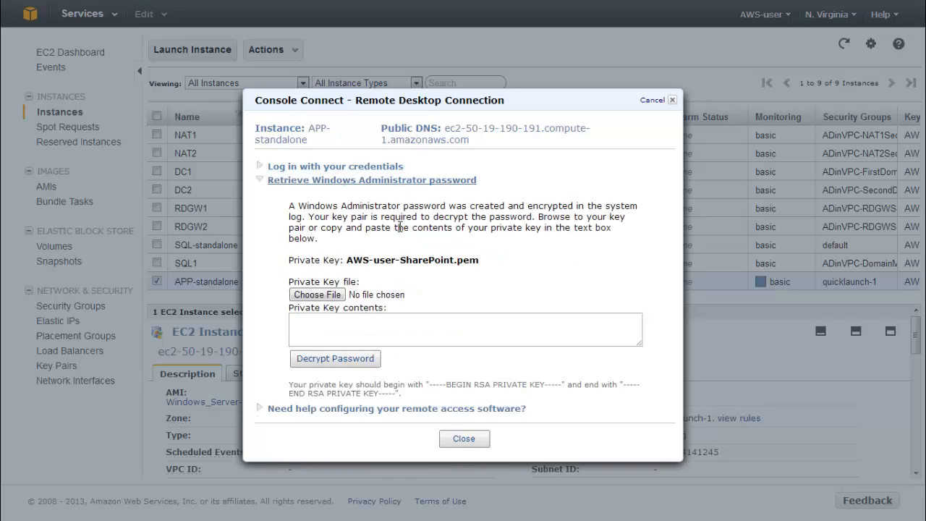
click(318, 295)
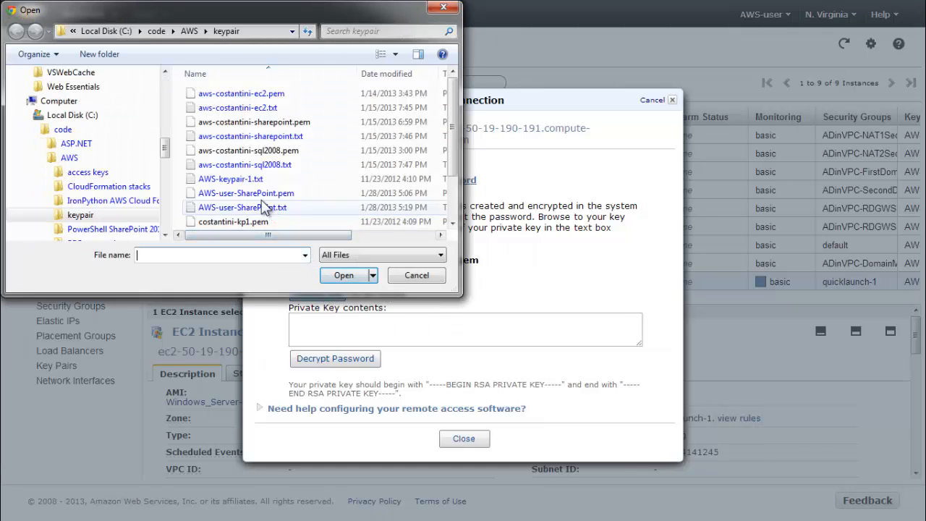
double_click(257, 193)
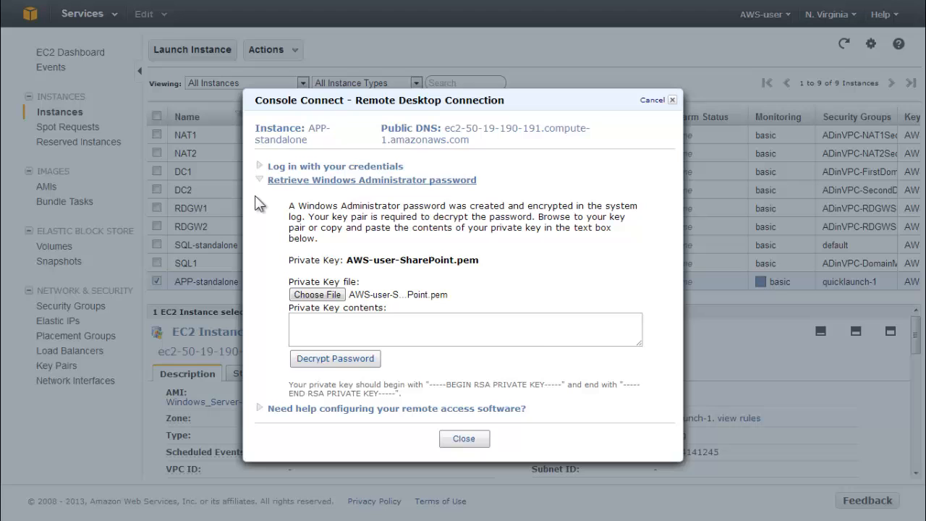
click(325, 360)
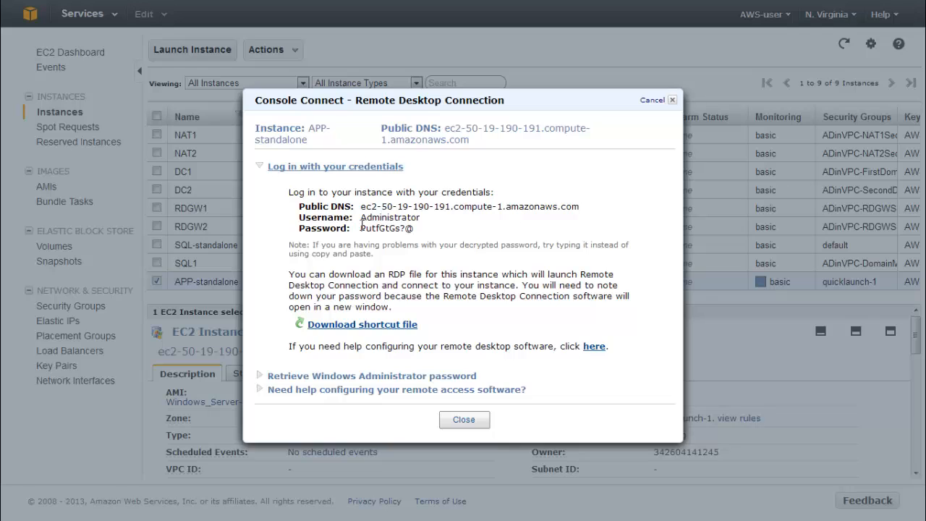
Step: Copy the decrypted password and download the Remote Desktop shortcut file
drag(360, 227, 414, 230)
click(367, 327)
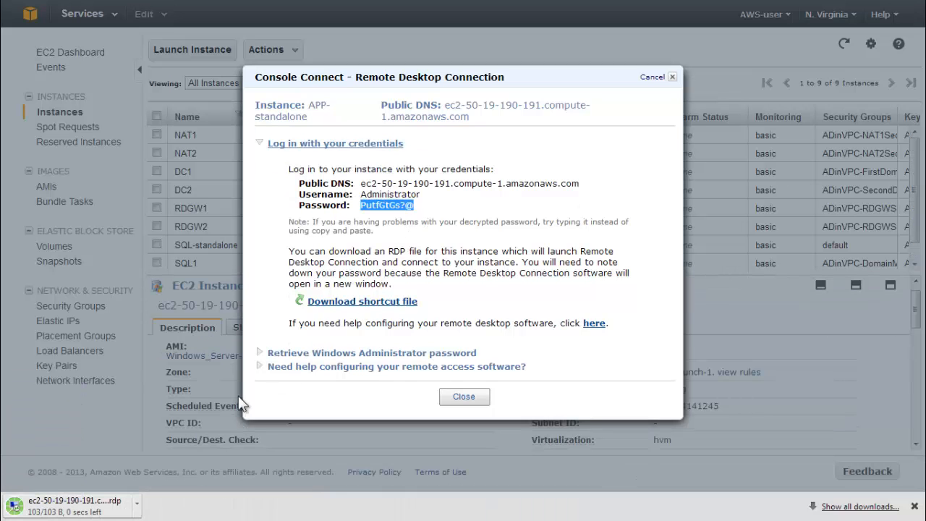
Step: Connect via the downloaded .rdp file as Administrator with the pasted password, remembering credentials
click(75, 506)
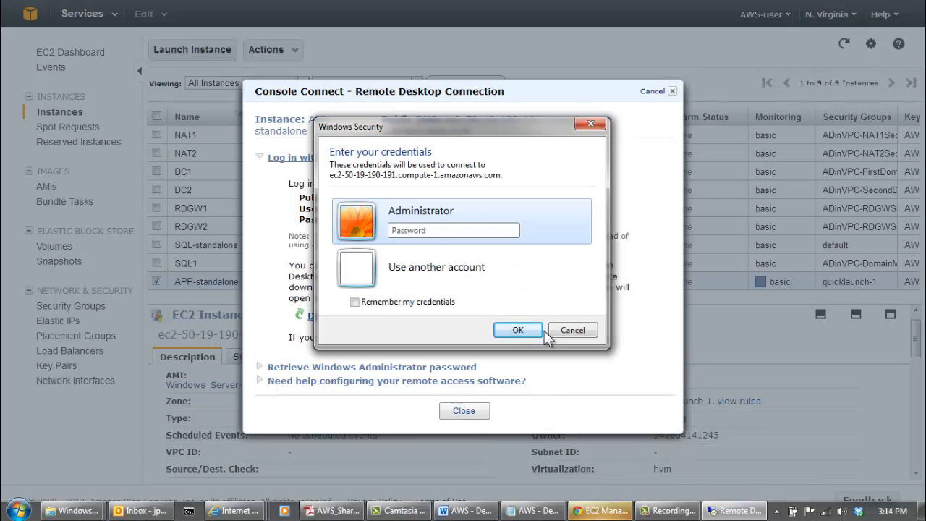
key(ctrl+v)
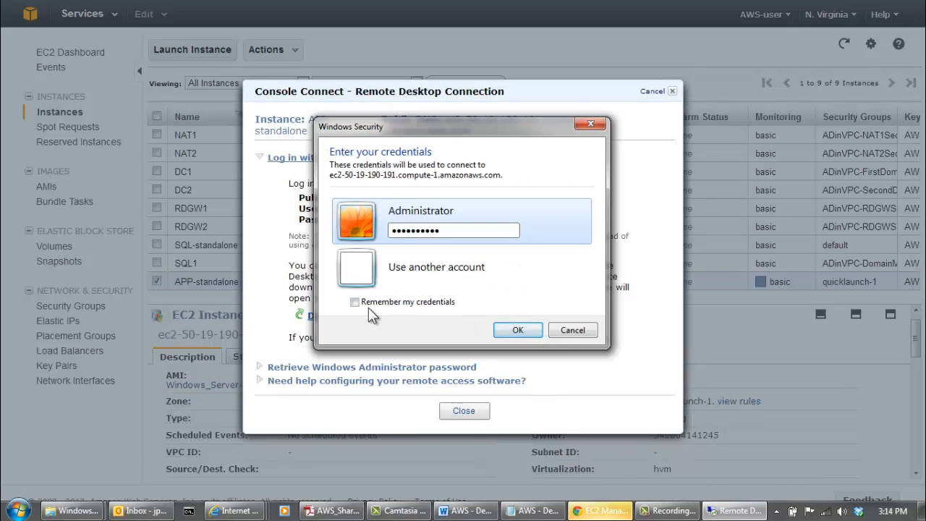
click(354, 302)
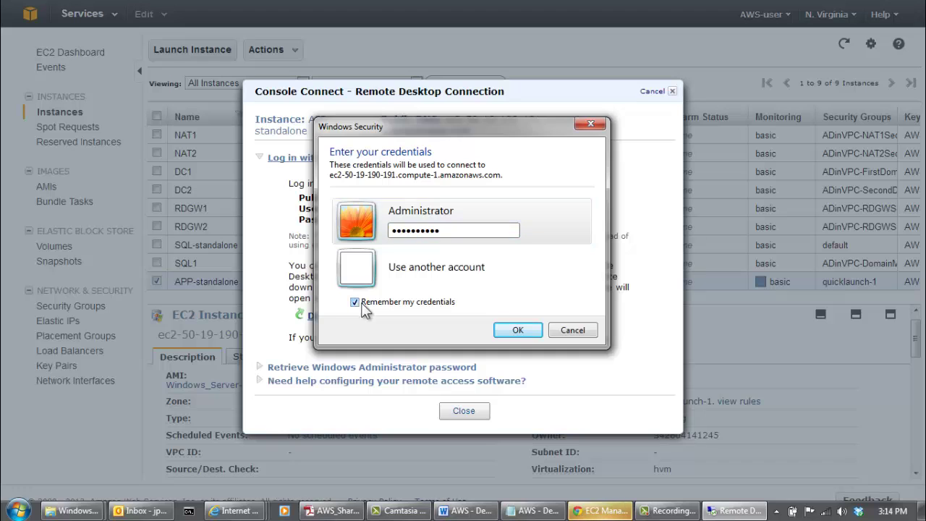
click(517, 330)
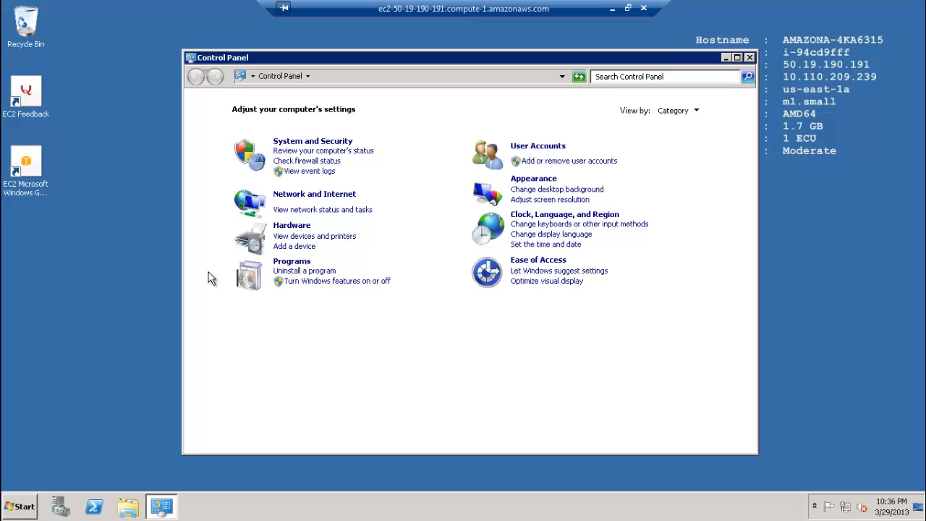
Step: Turn IE Enhanced Security off for Administrators, then request the SharePoint Server 2010 Trial download
click(322, 286)
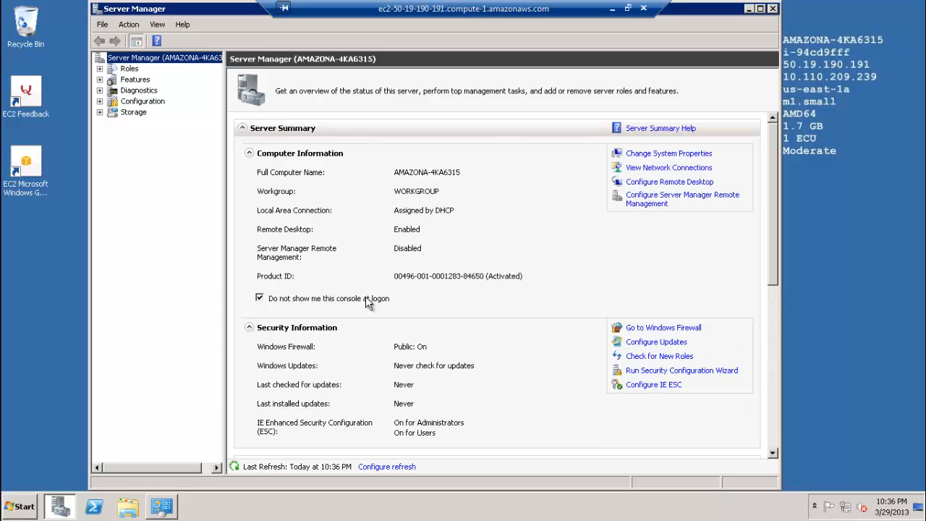
click(657, 387)
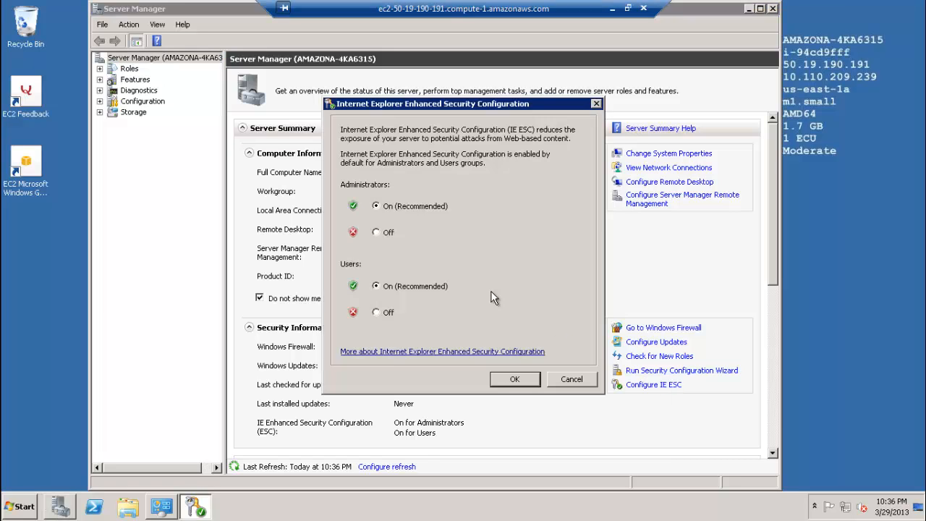
click(376, 232)
click(515, 379)
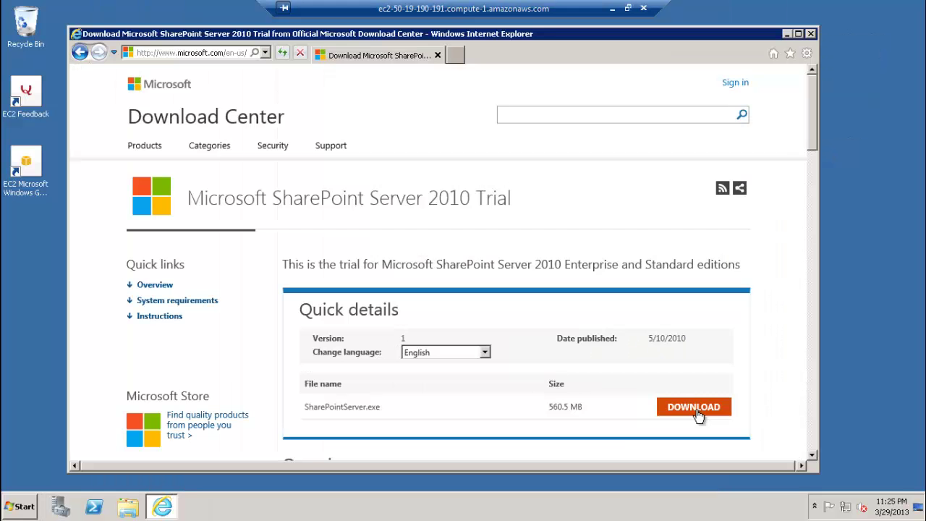
click(694, 407)
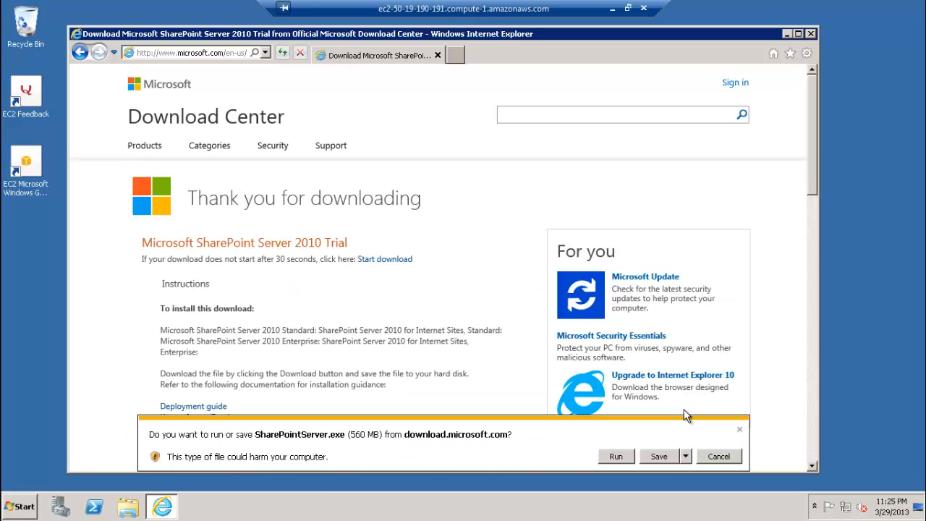
Step: Save the SharePointServer.exe installer to disk from the download bar
click(659, 455)
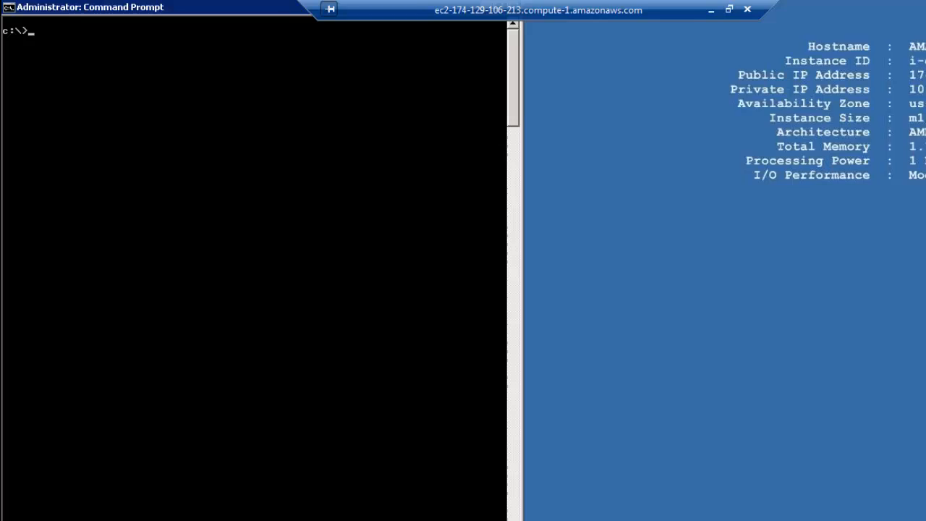
text(md)
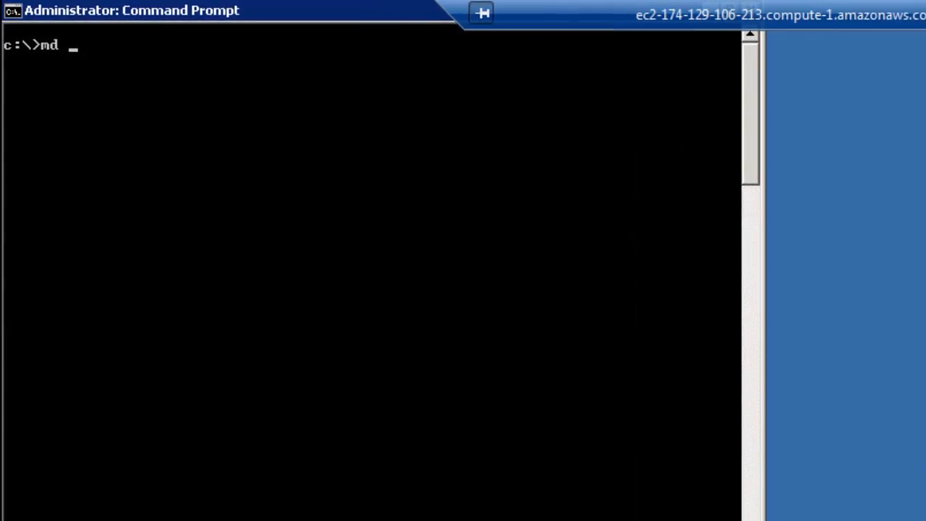
text( ShareP)
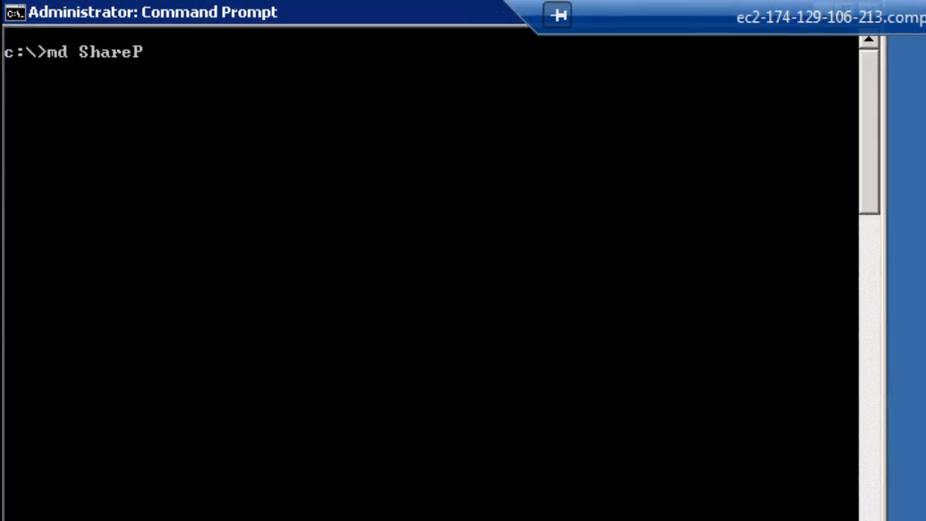
text(oint_i)
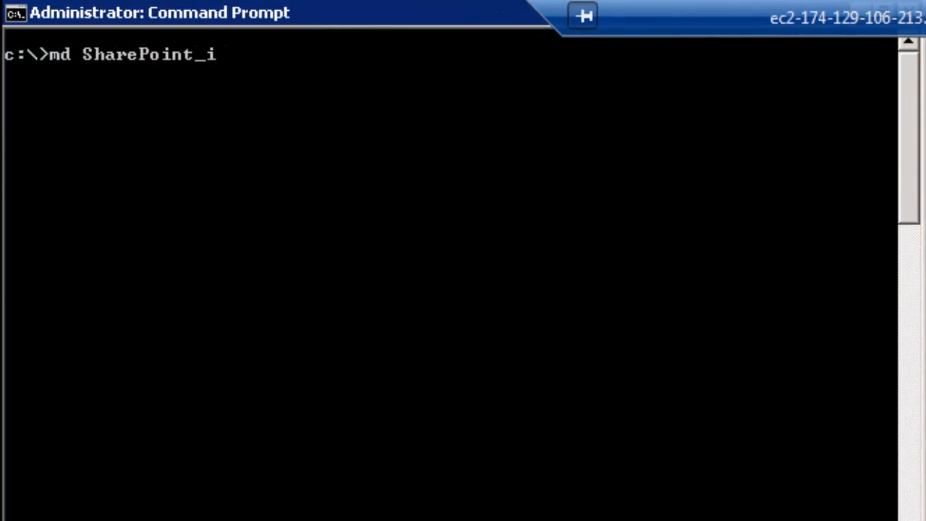
text(nstall)
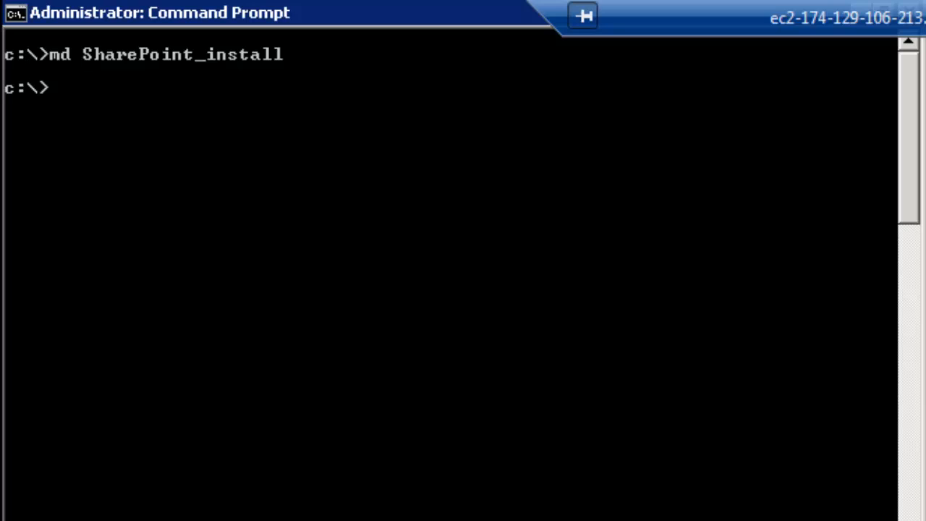
text(dir)
Step: List C:\ and Downloads, then extract SharePointServer.exe into c:\sharepoint_install
key(Return)
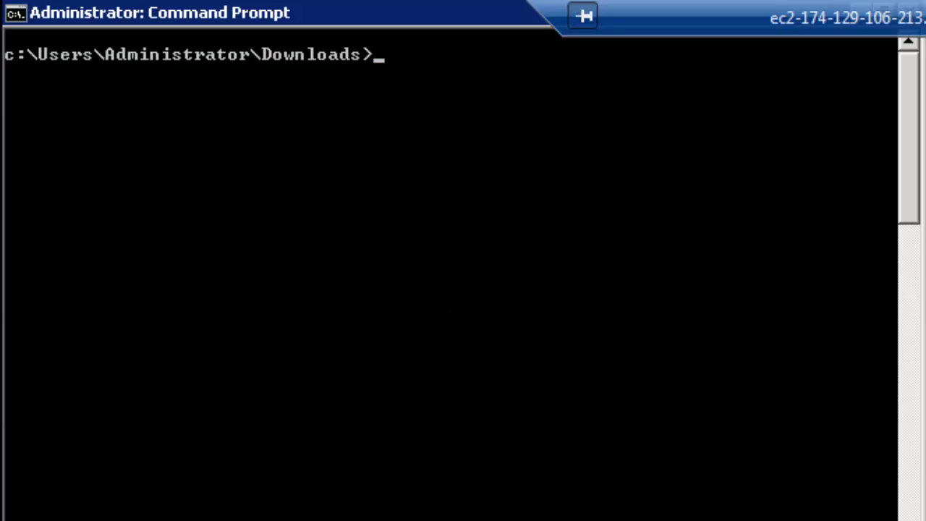
text(di)
text(r)
key(Return)
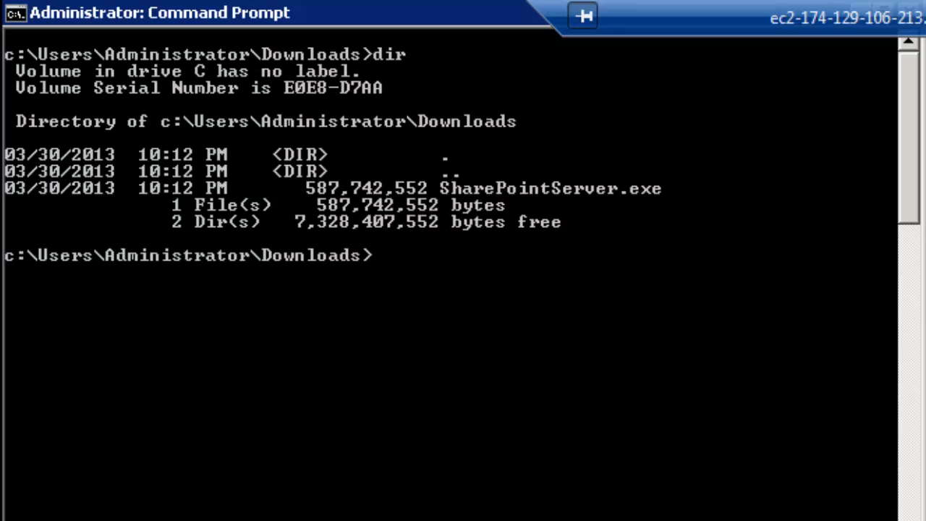
text(shar)
text(epointserv)
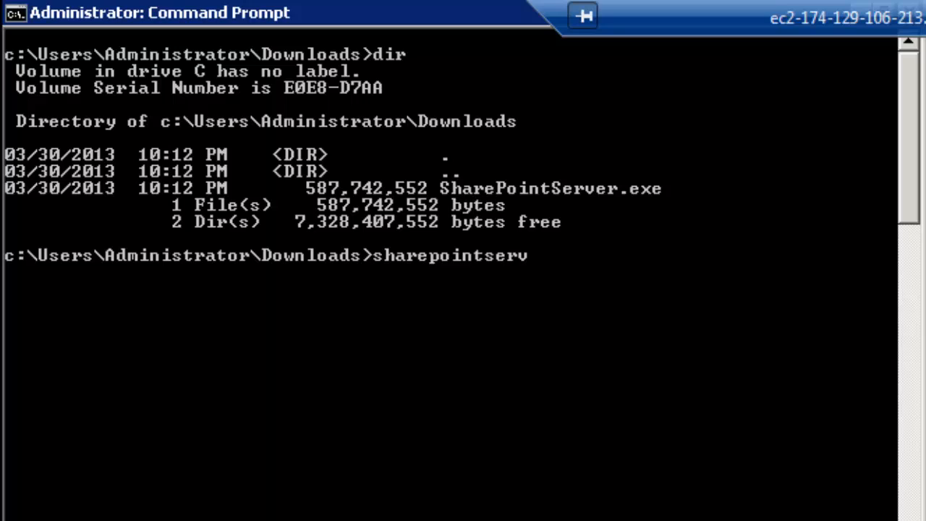
text(er /ex)
text(tract:)
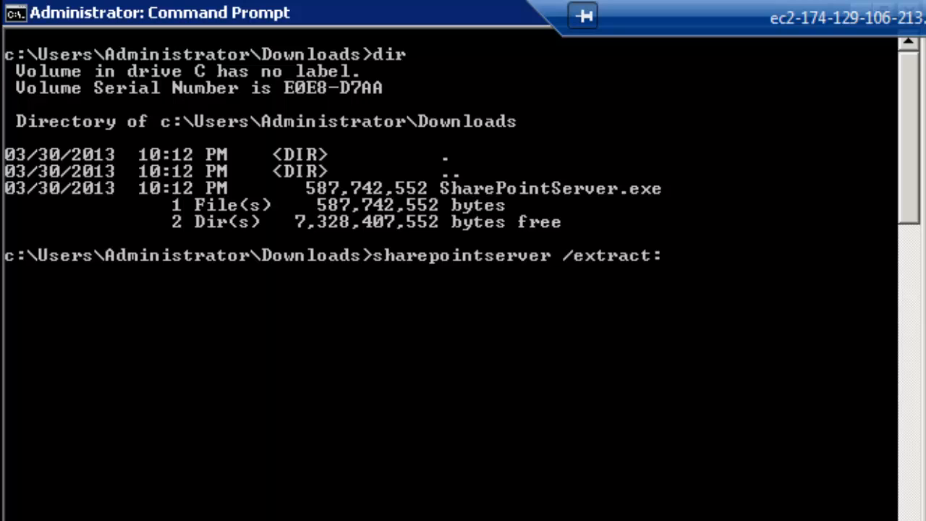
text(c:)
text(\sharepo)
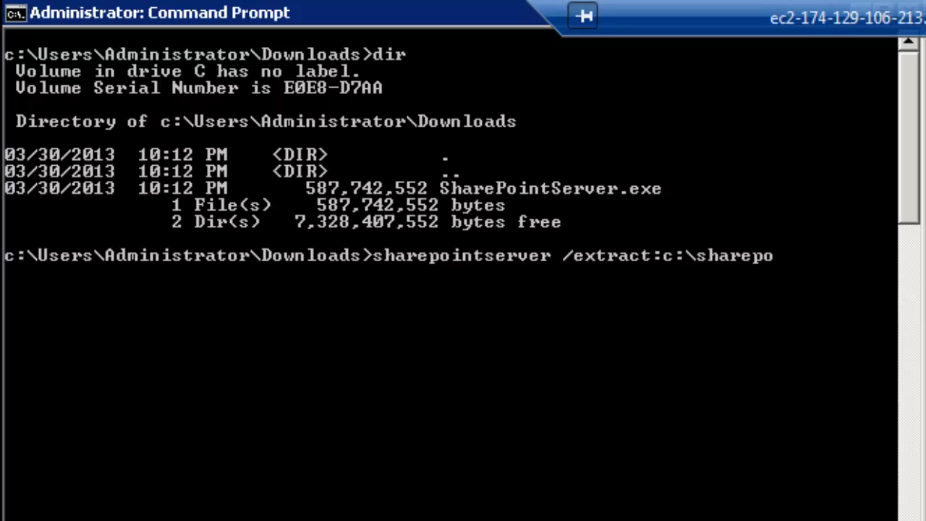
text(int_insta)
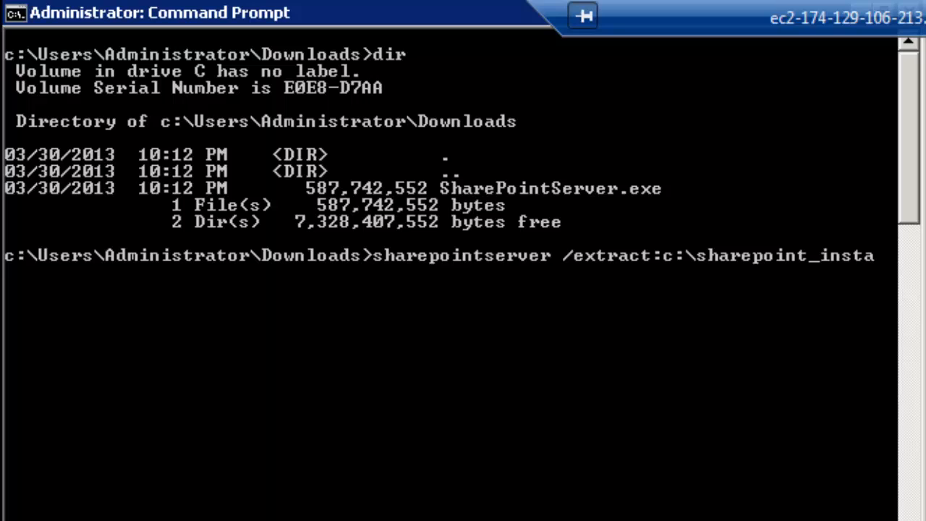
text(ll)
key(Return)
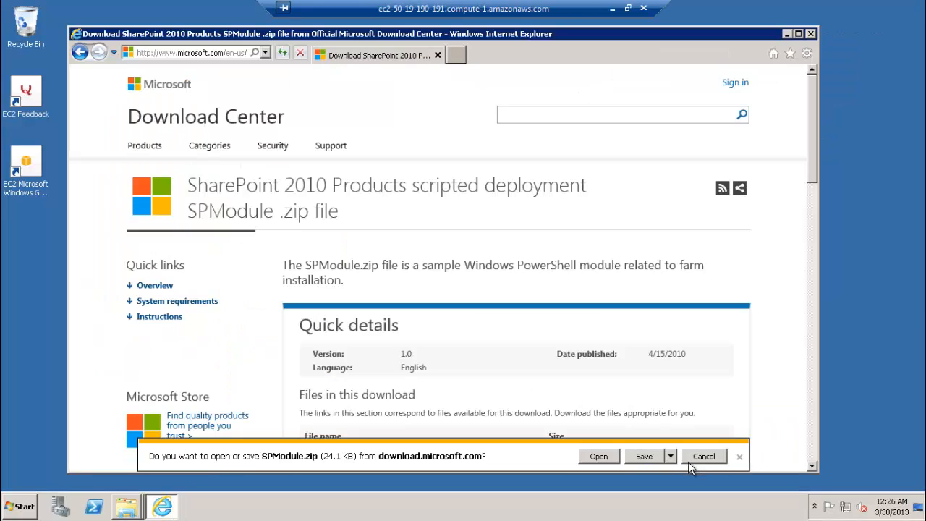
Step: Save SPModule.zip and extract it into the WindowsPowerShell v1.0 Modules\SPModule folder
click(644, 456)
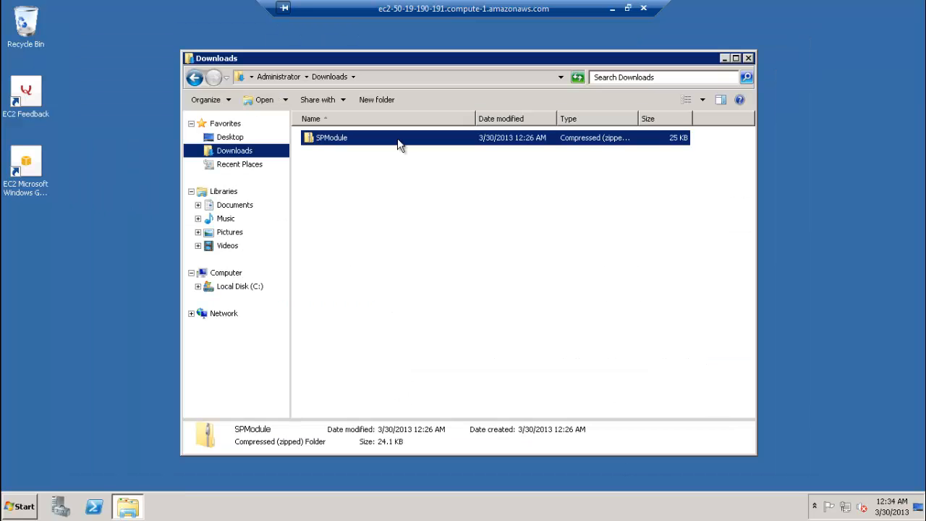
right_click(399, 145)
click(416, 174)
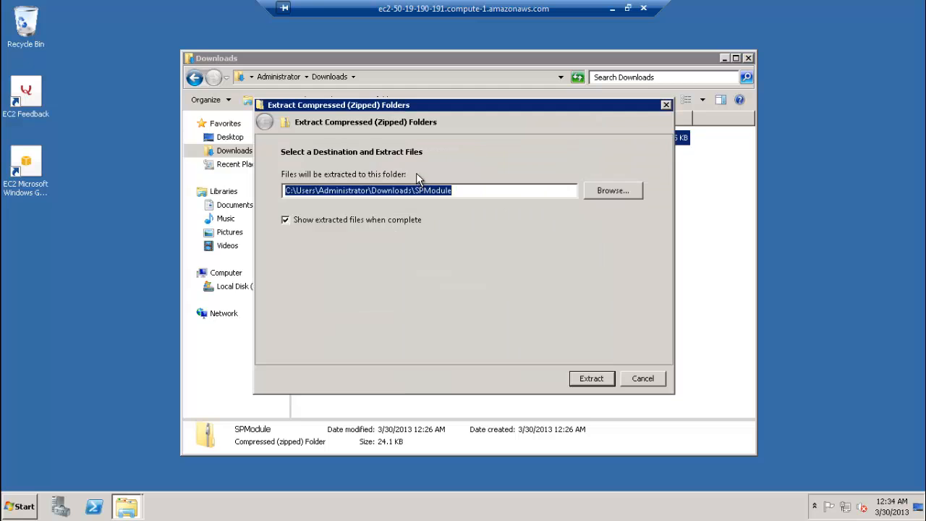
text(C:\Windows\System32\WindowsPowerShell\v1.0\Modules\SPModule)
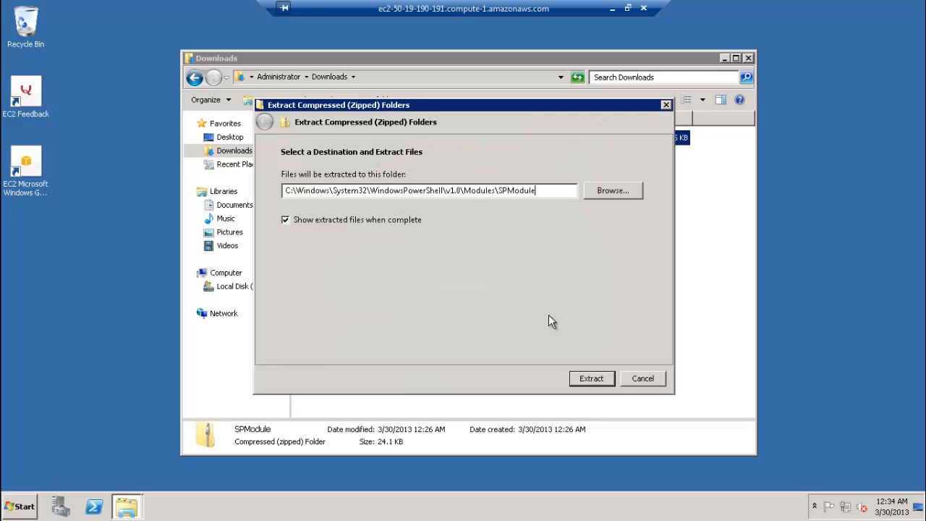
click(591, 379)
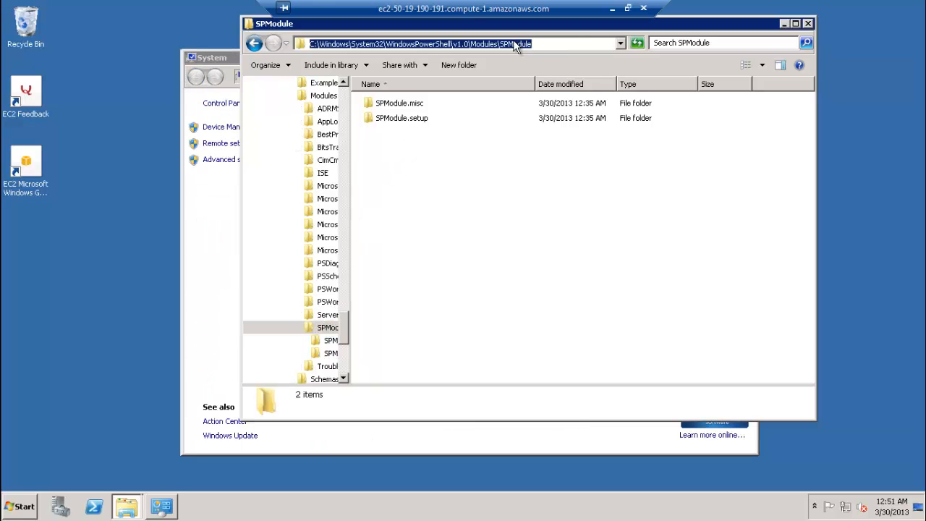
Step: Copy the SPModule folder path and reach the system Environment Variables settings
right_click(509, 43)
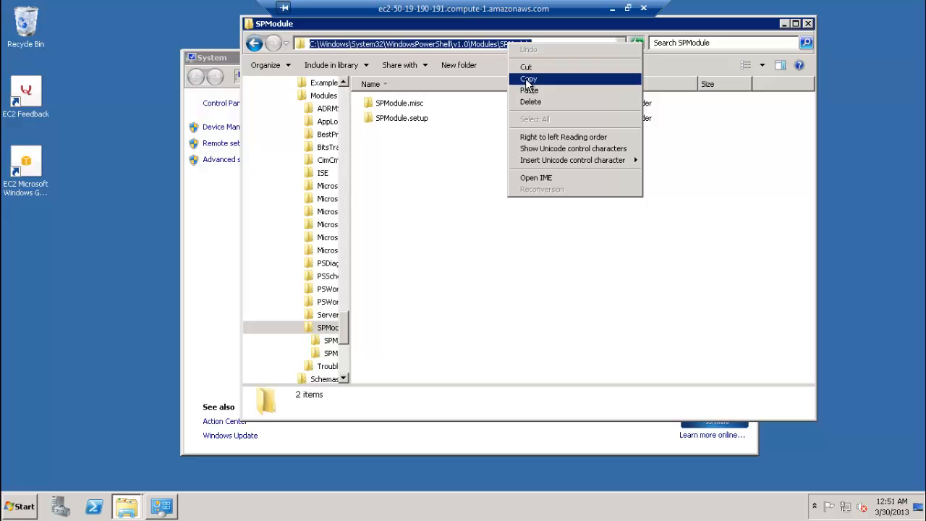
click(527, 79)
click(213, 217)
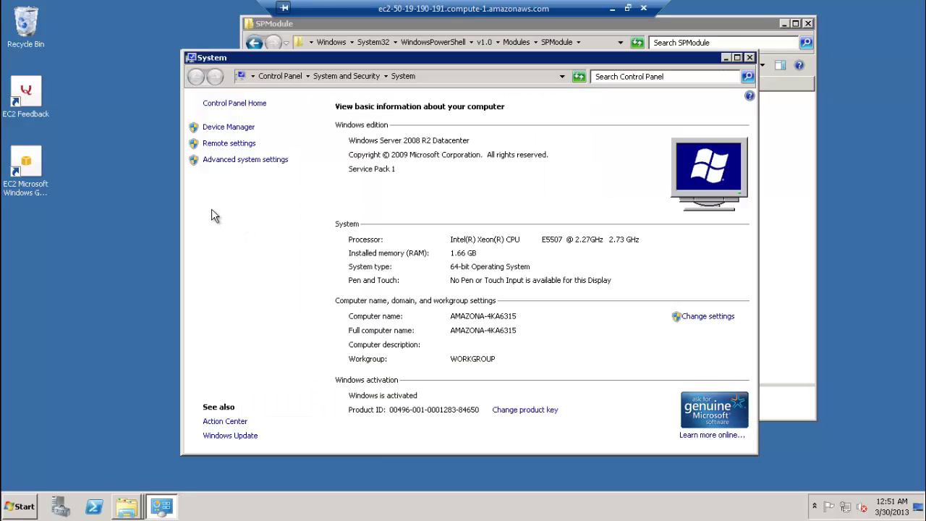
click(225, 164)
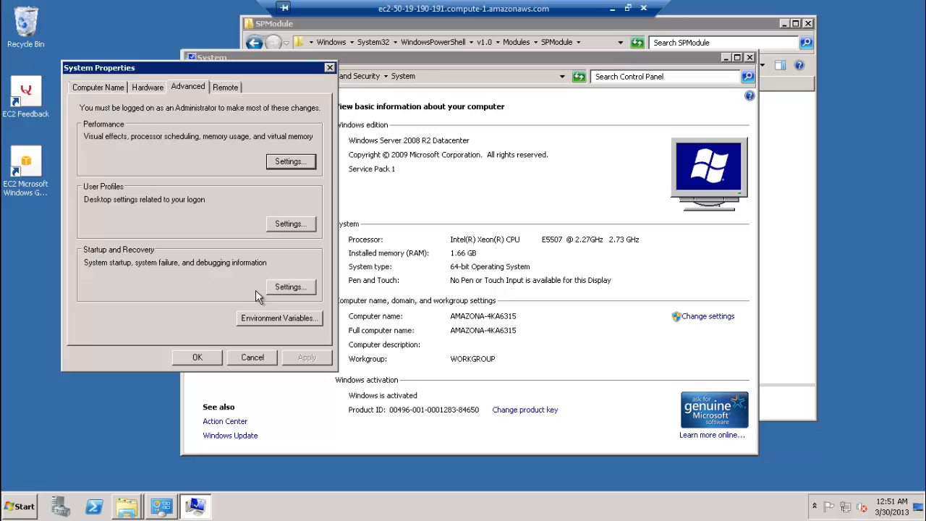
click(270, 320)
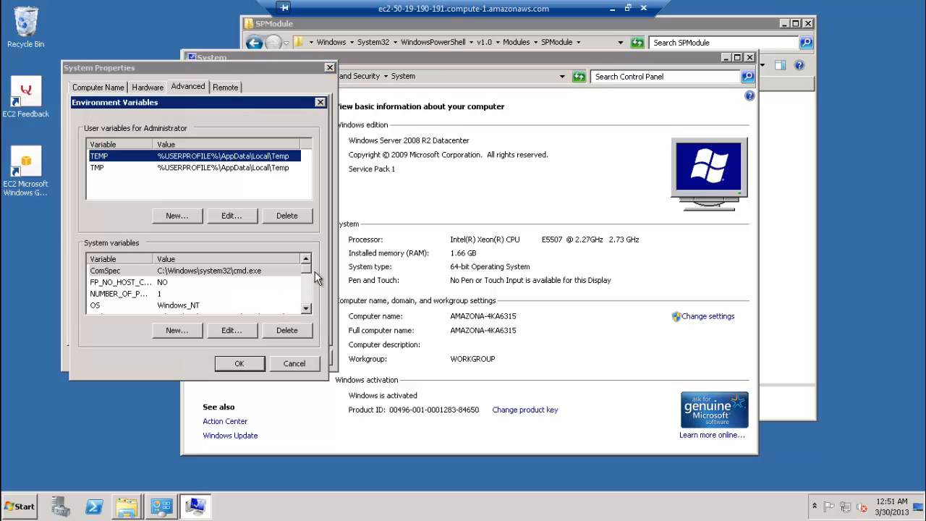
drag(307, 271, 307, 295)
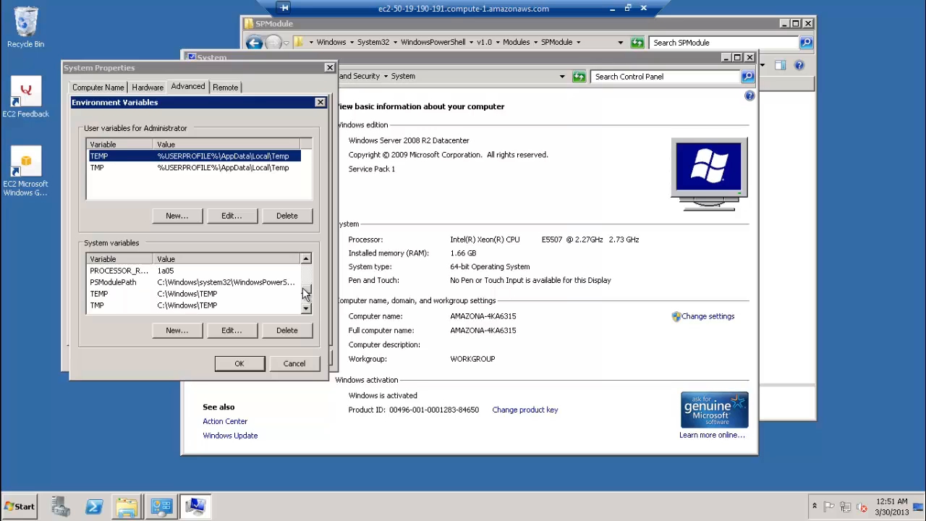
Step: Review the PSModulePath system variable value and confirm it through all system property dialogs
click(252, 283)
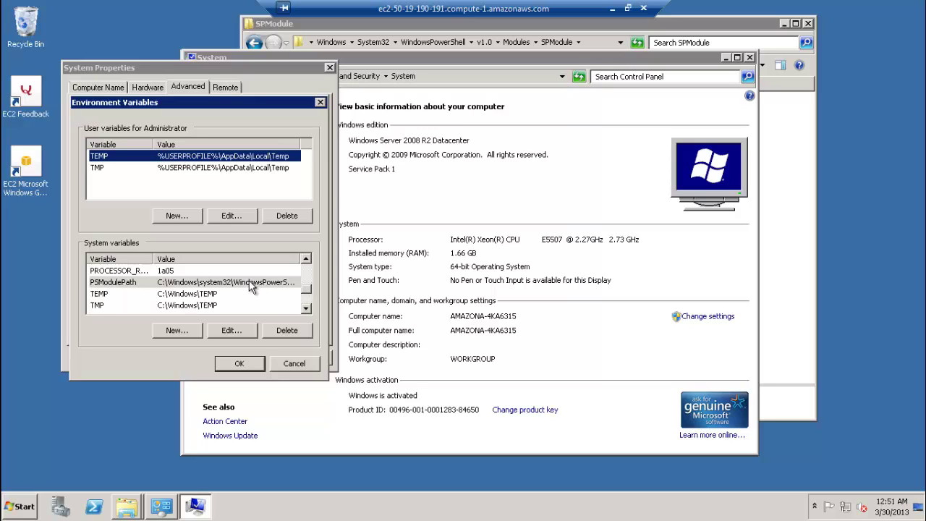
click(231, 330)
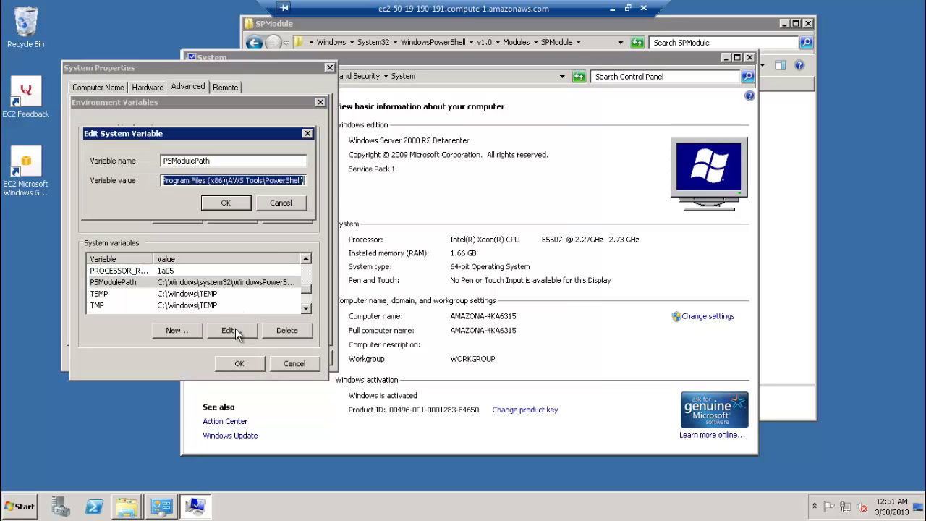
click(303, 180)
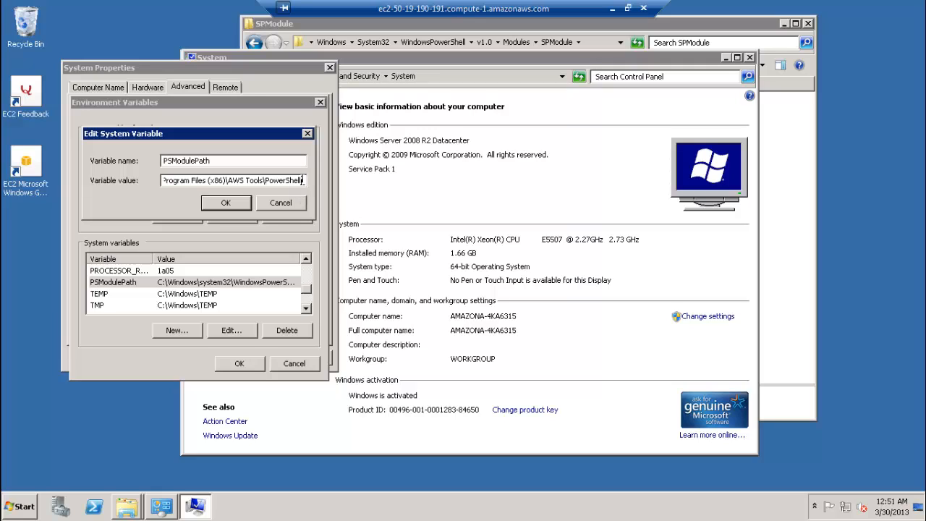
key(Home)
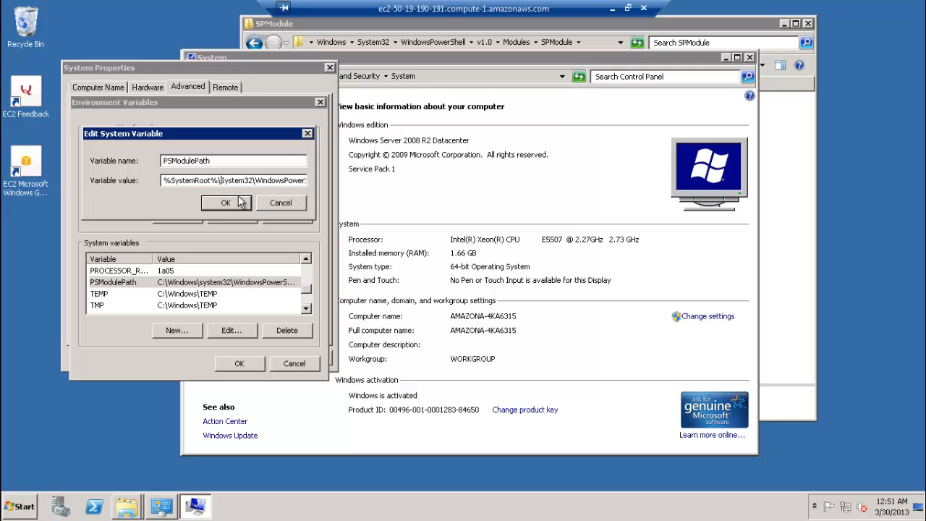
click(226, 203)
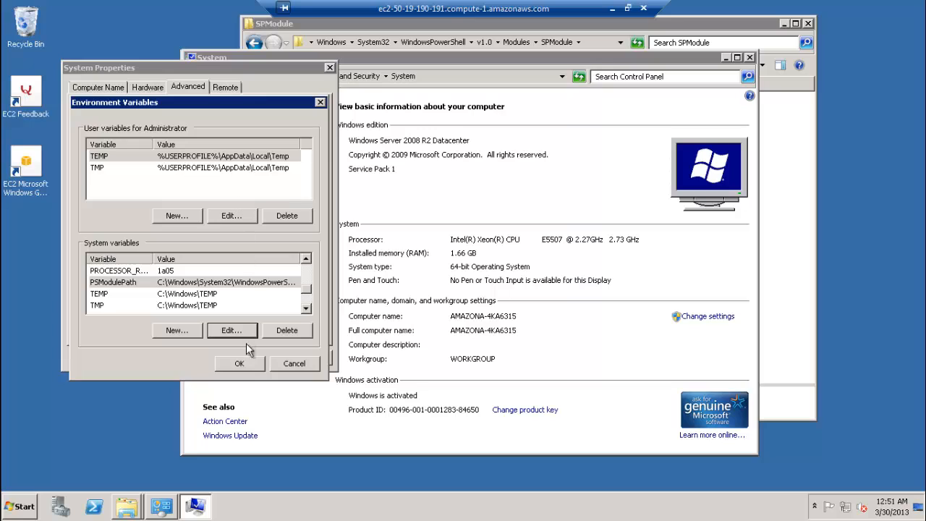
click(240, 364)
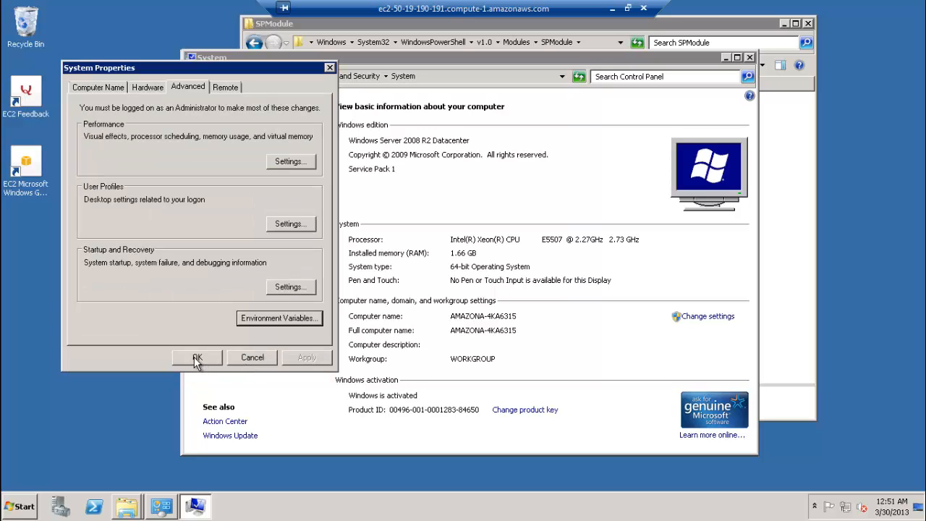
click(197, 358)
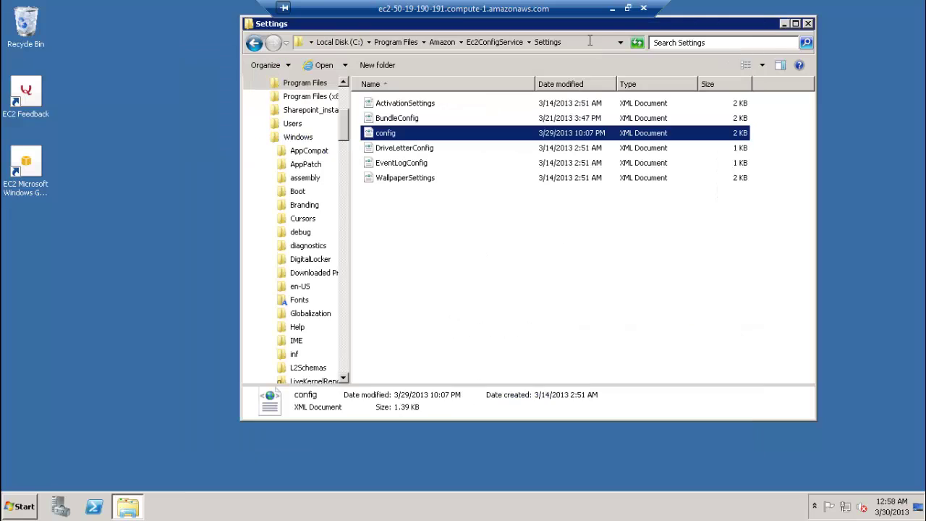
Step: Open config.xml from the Ec2ConfigService folder for editing in Notepad
click(590, 42)
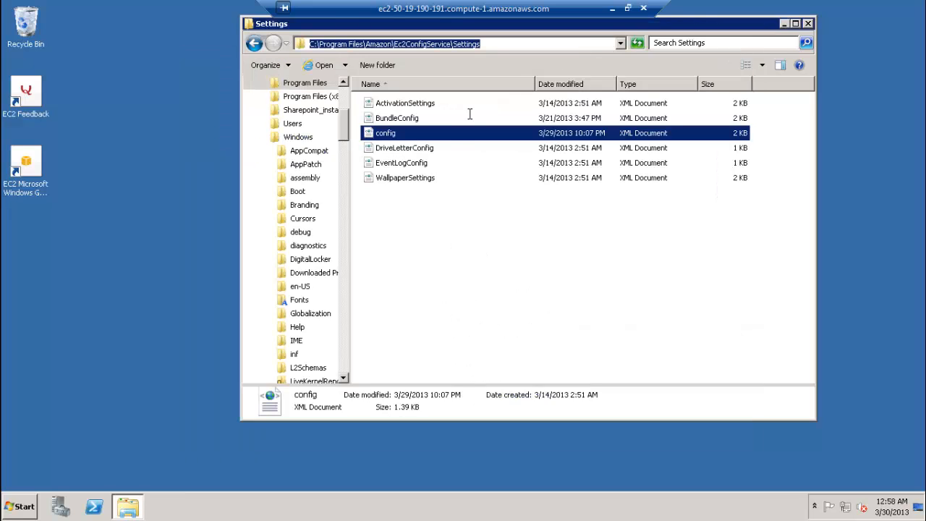
right_click(438, 132)
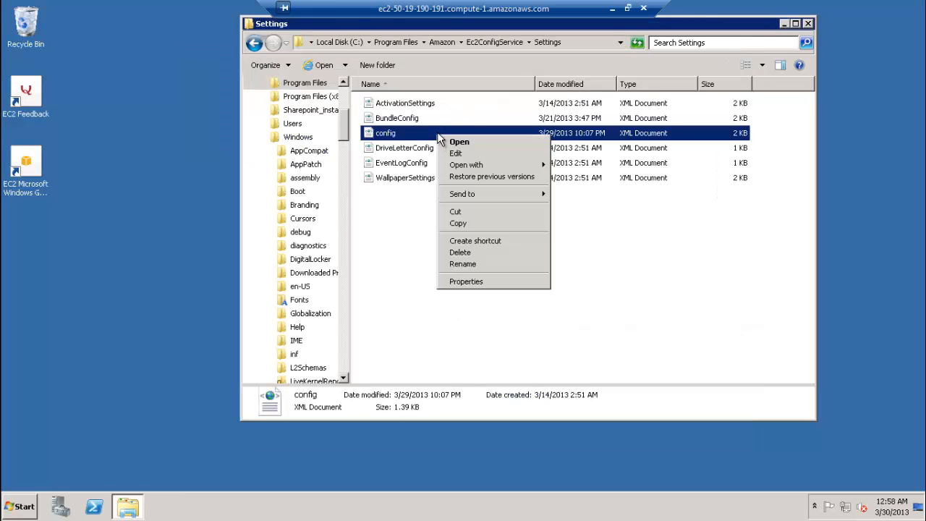
click(458, 153)
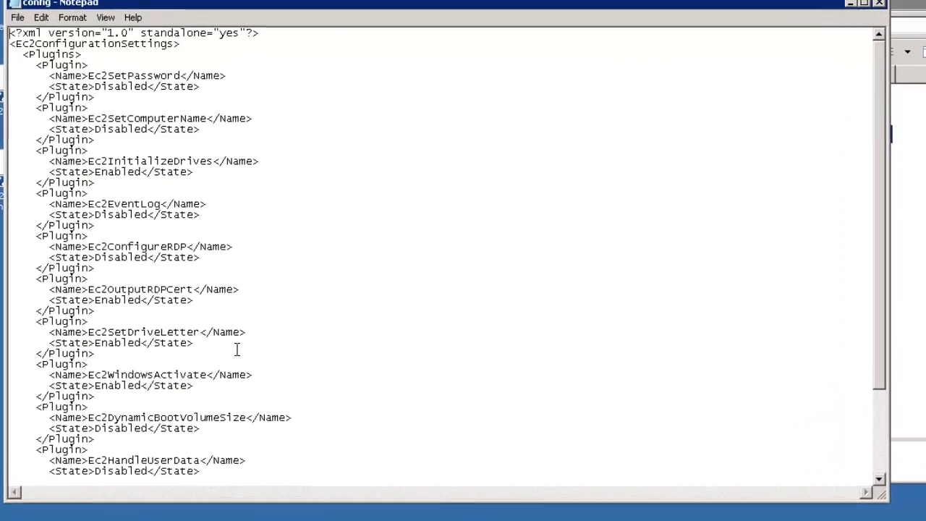
Step: Change Ec2HandleUserData's State from Disabled to Enabled and save the file
click(95, 489)
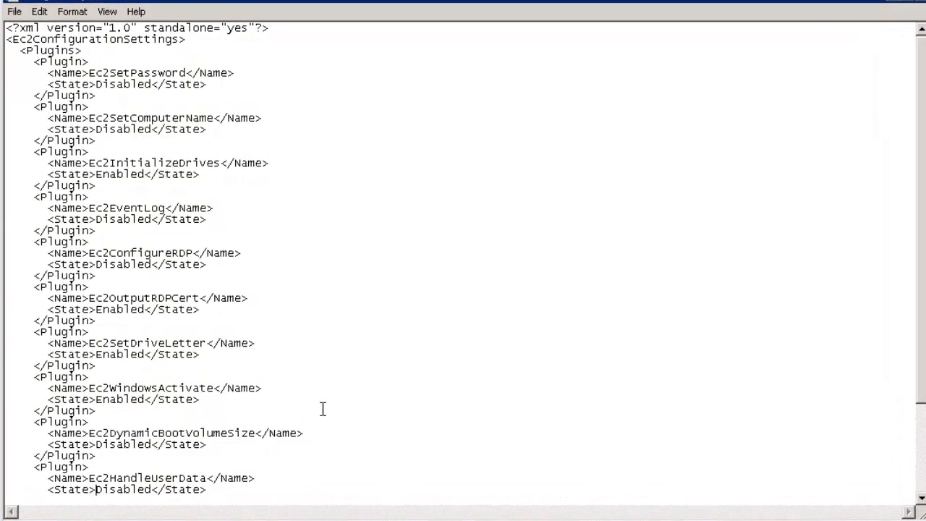
key(Delete)
key(Delete)
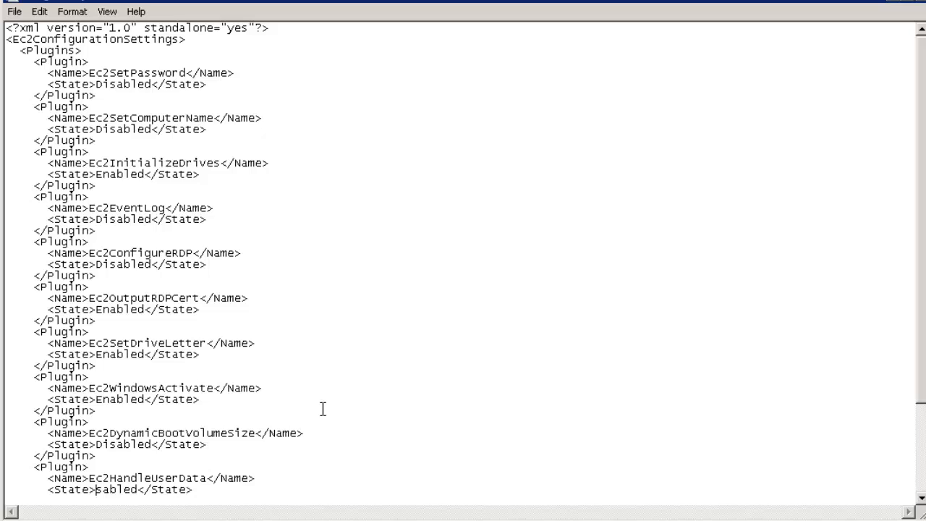
key(Delete)
text(En)
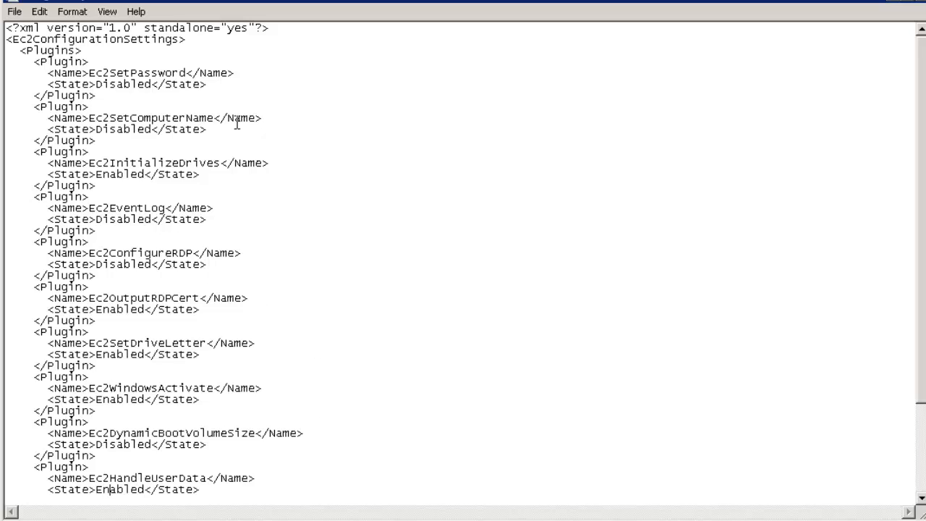
click(16, 11)
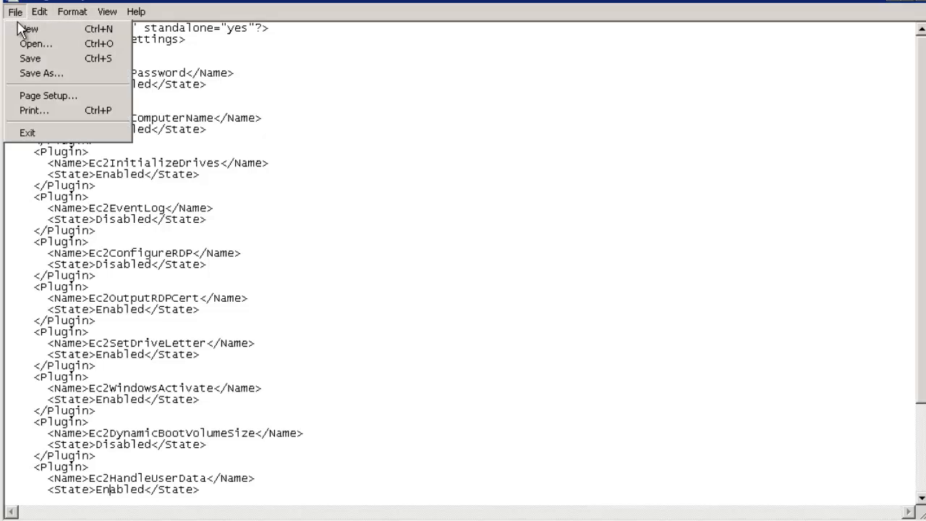
click(33, 59)
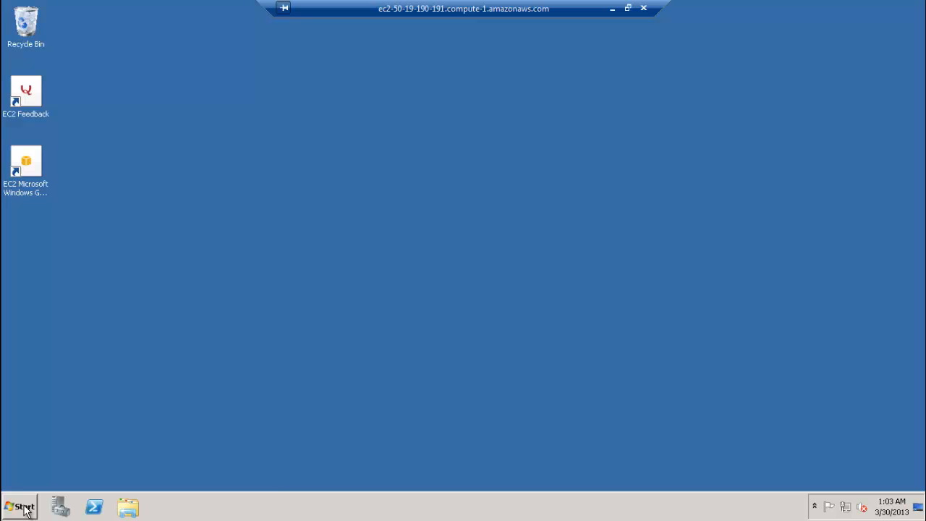
Step: Run Shutdown with Sysprep from the Image settings of EC2ConfigService Settings and confirm
click(27, 510)
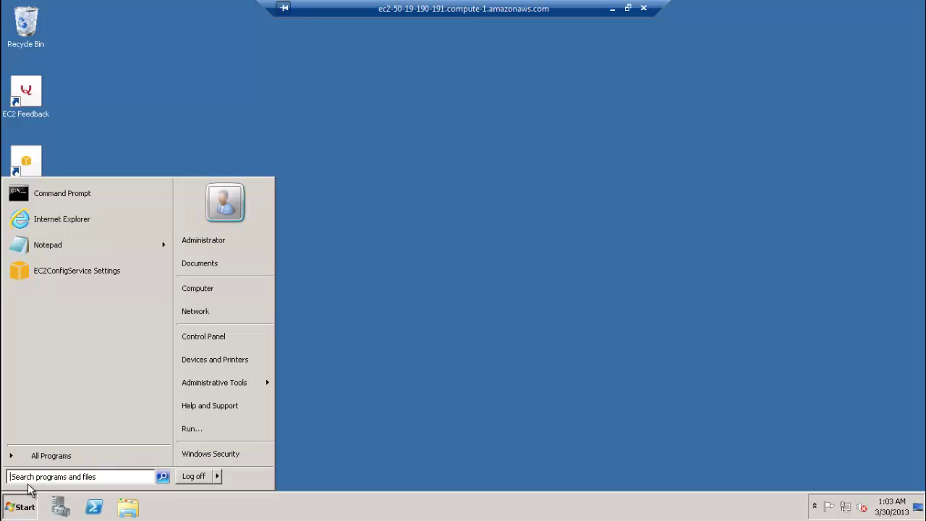
click(60, 275)
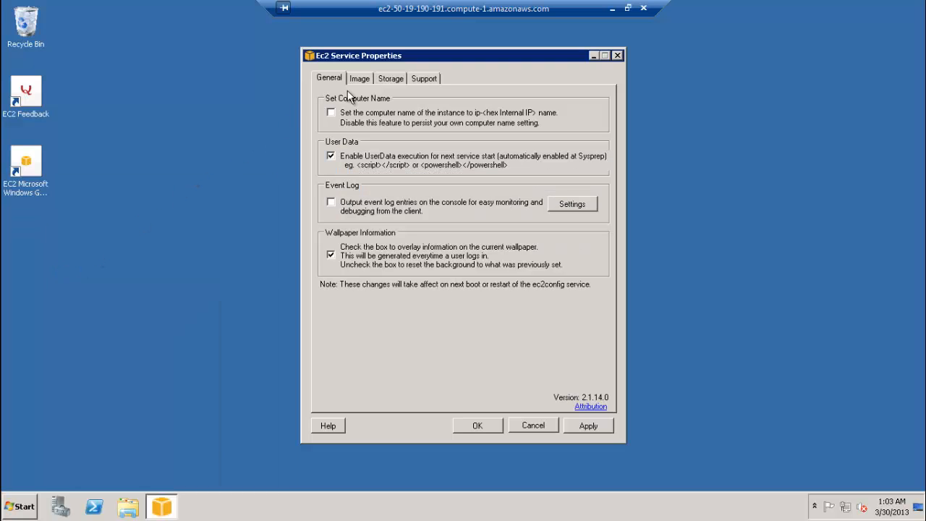
click(359, 78)
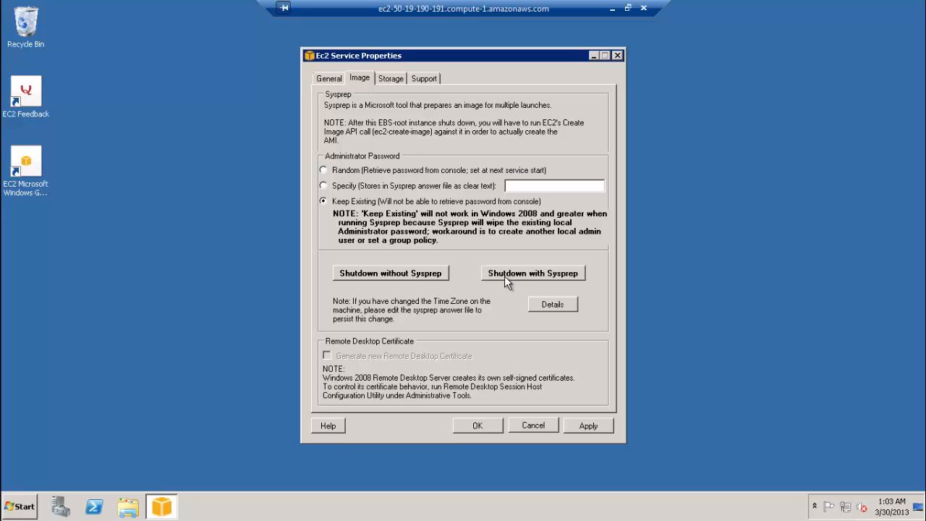
click(532, 273)
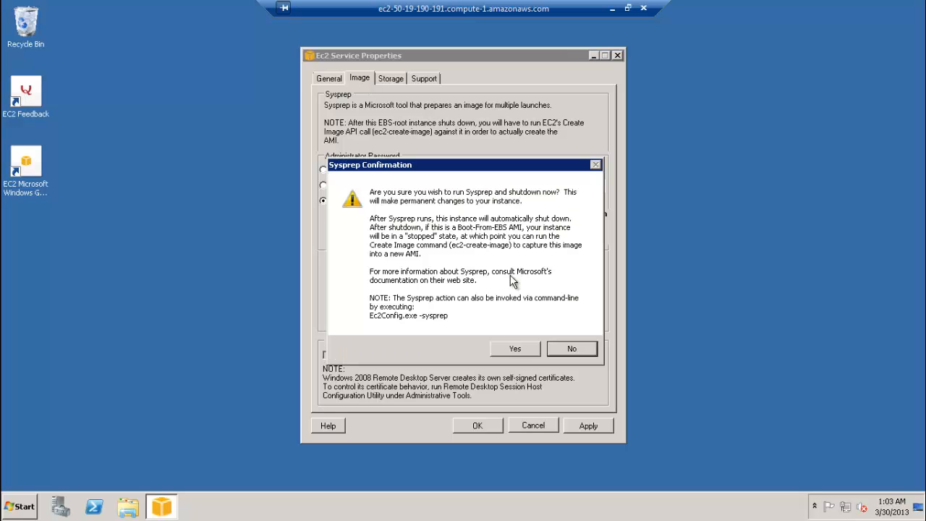
click(515, 349)
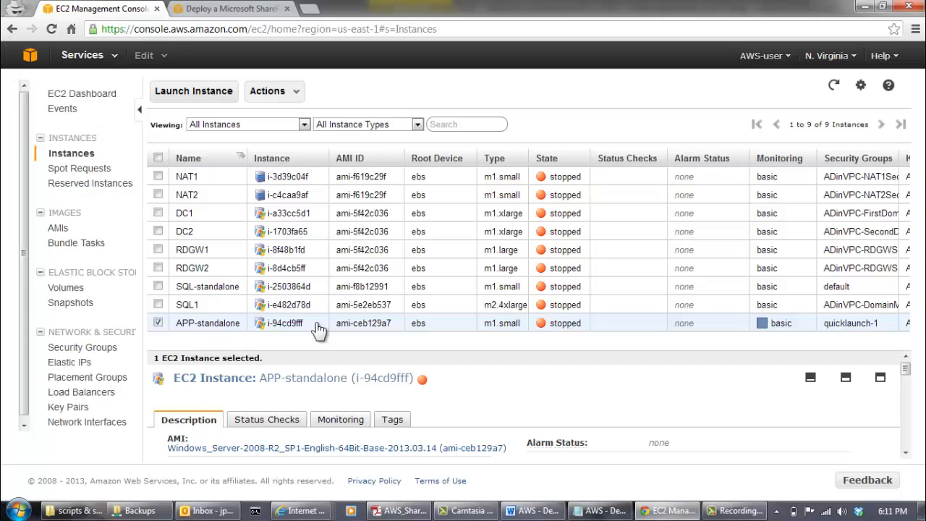
Step: Create an EBS AMI named APP from the stopped APP-standalone instance
right_click(319, 329)
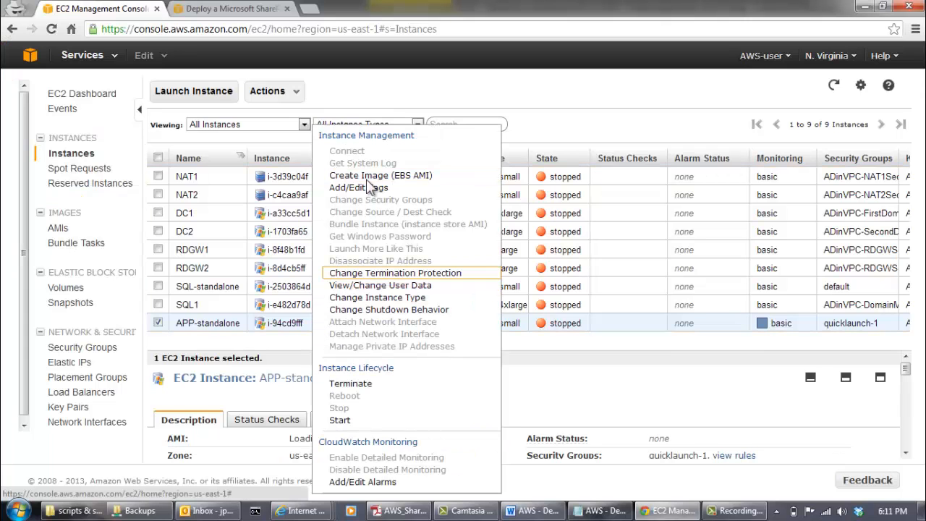
click(372, 176)
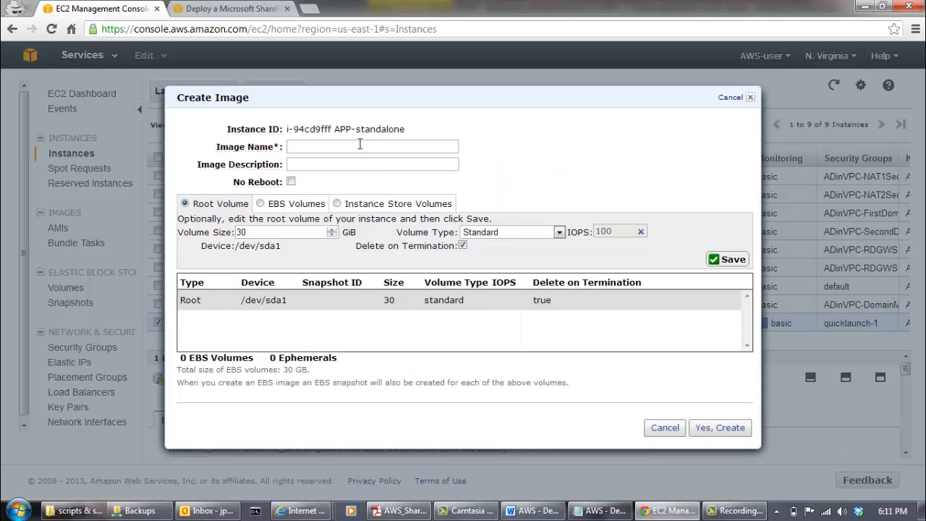
click(360, 146)
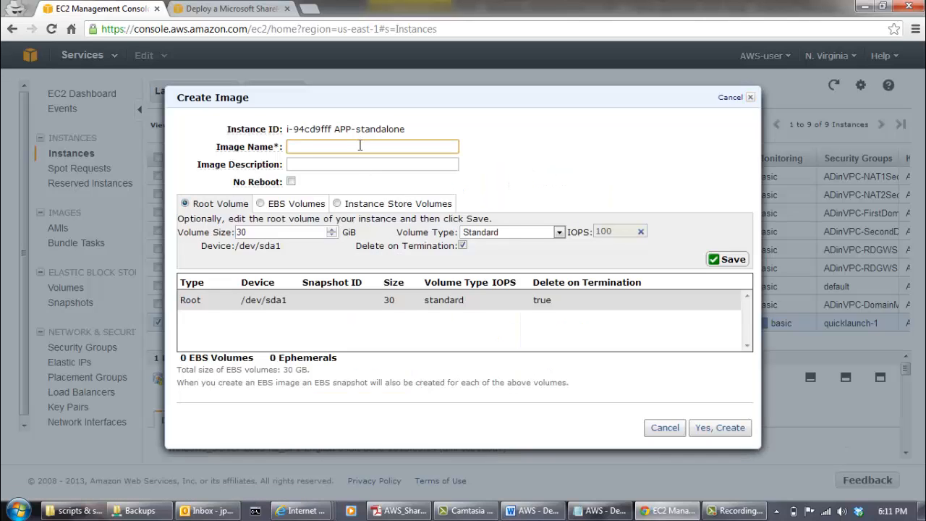
text(APP)
click(719, 428)
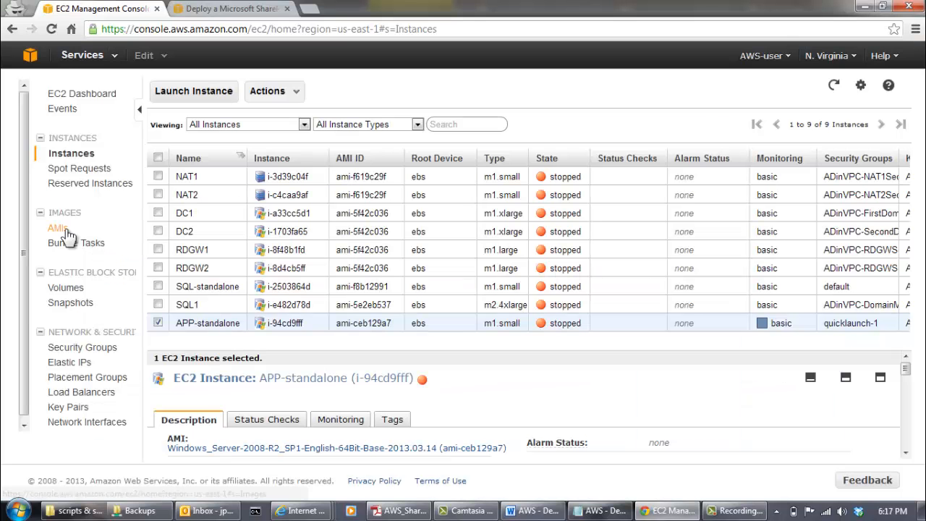
Step: In the owned AMIs list, select the new image ami-7c5cc615 and tag its Name as APP
click(65, 228)
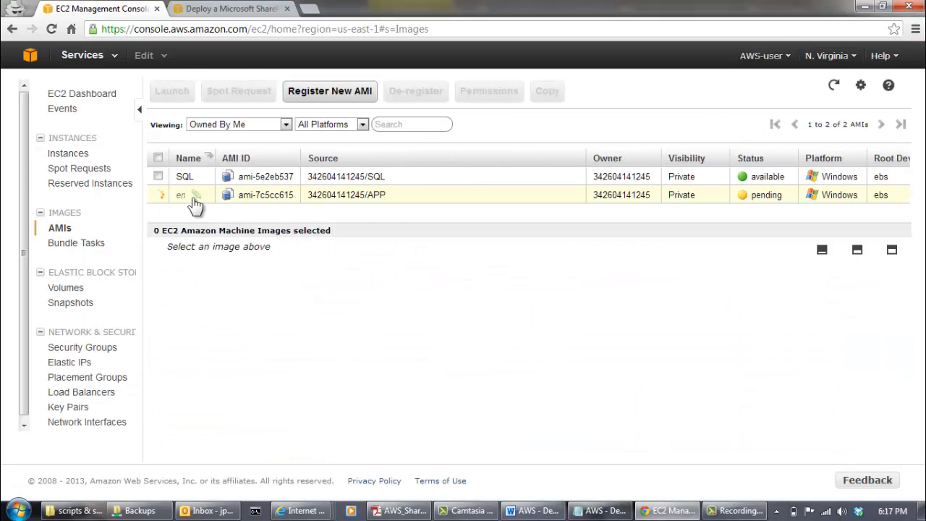
drag(295, 195, 239, 195)
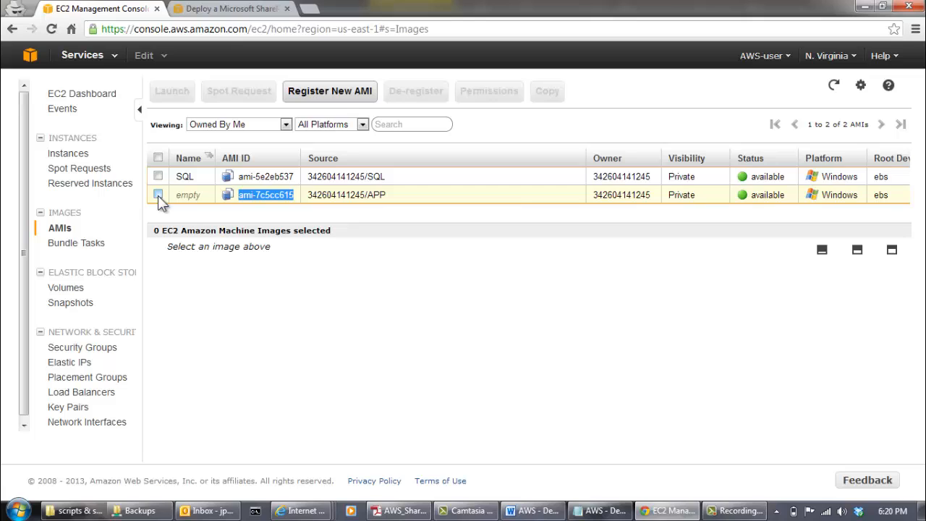
click(158, 195)
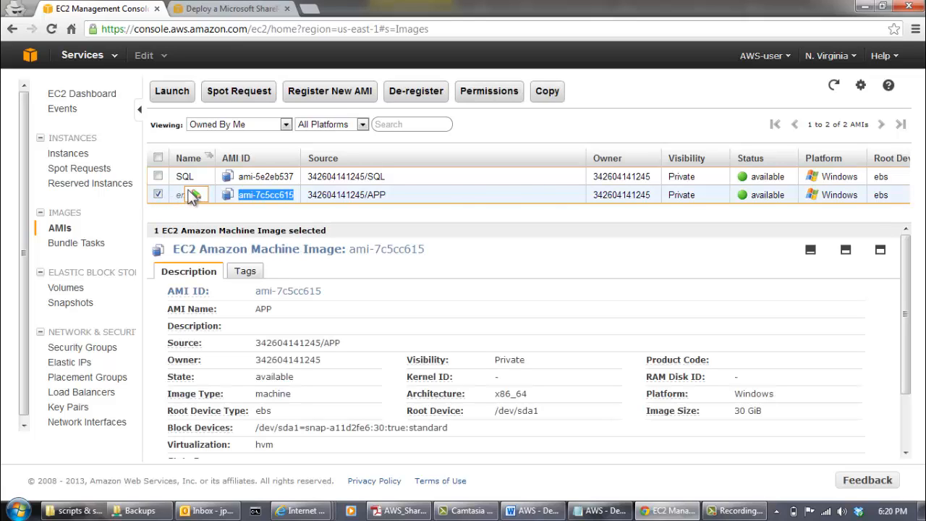
click(193, 196)
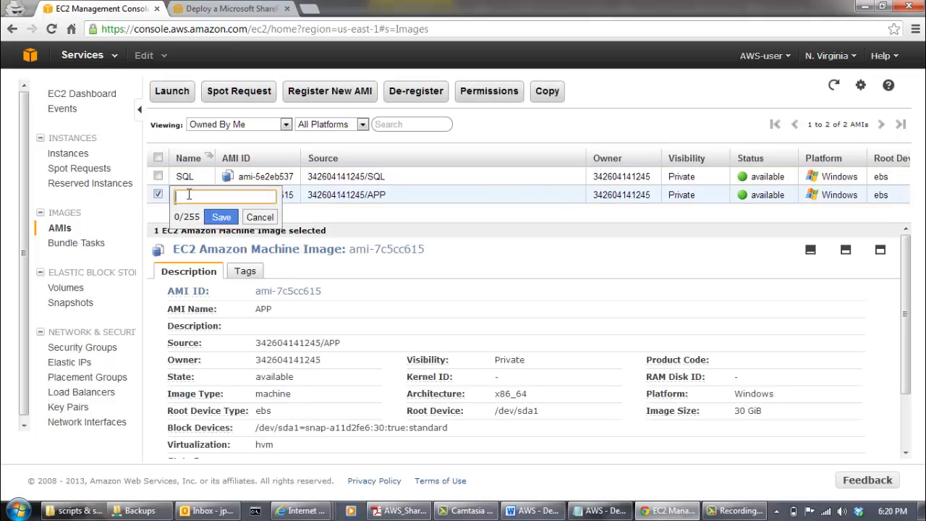
text(APP)
click(221, 217)
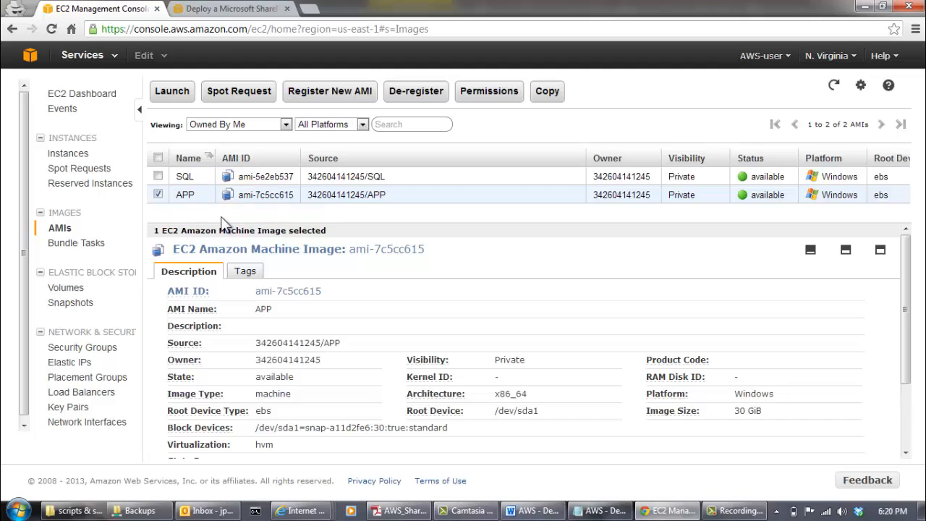